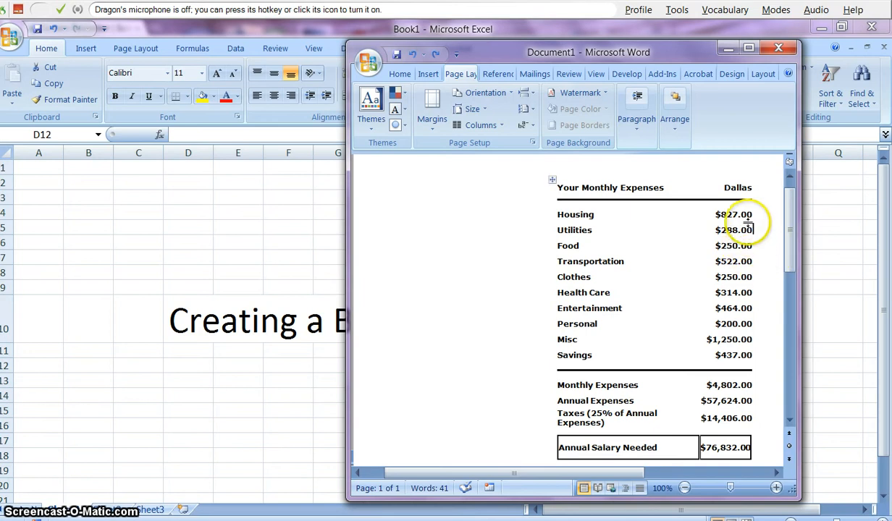
- Minimize the Word Document1 sample to reveal the Excel budget workbook
{"action": "left_click", "coordinate": [727, 52]}
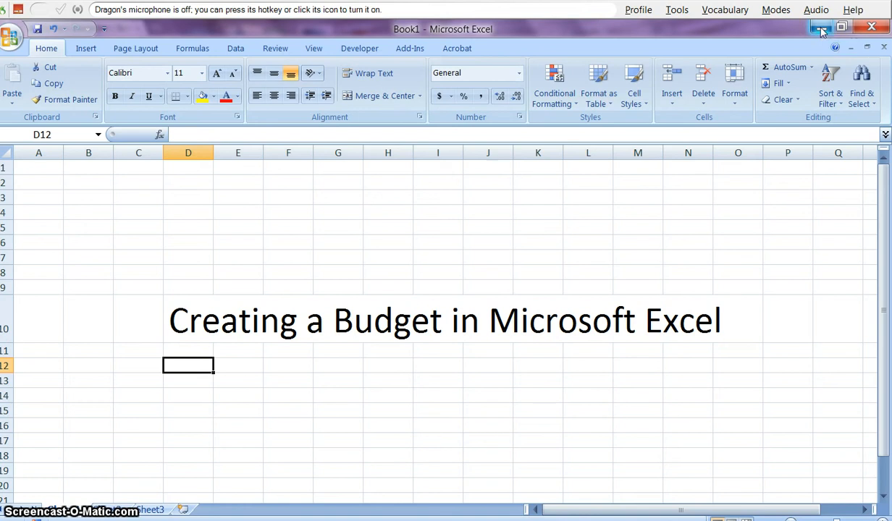
- Minimize Excel and the recorder page, then browse the Start menu programs for Excel 2007
{"action": "left_click", "coordinate": [820, 29]}
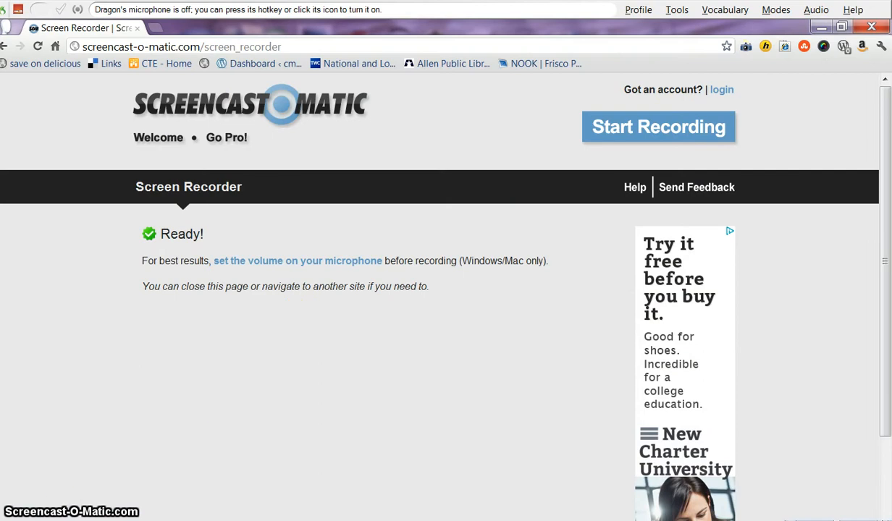
{"action": "left_click", "coordinate": [820, 27]}
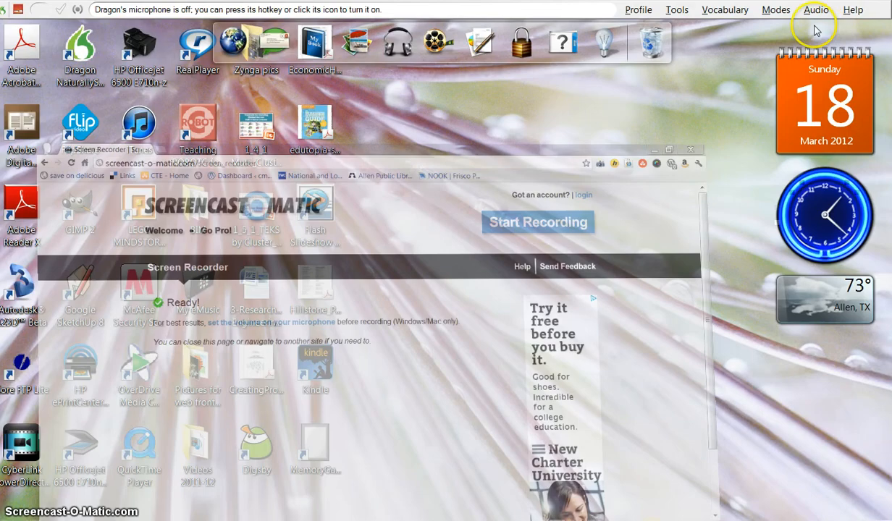
{"action": "left_click", "coordinate": [21, 519]}
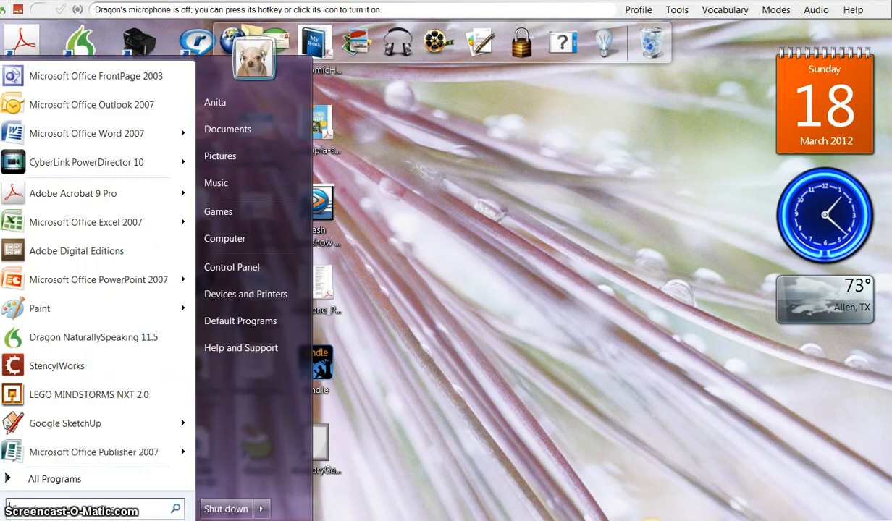
{"action": "mouse_move", "coordinate": [58, 239]}
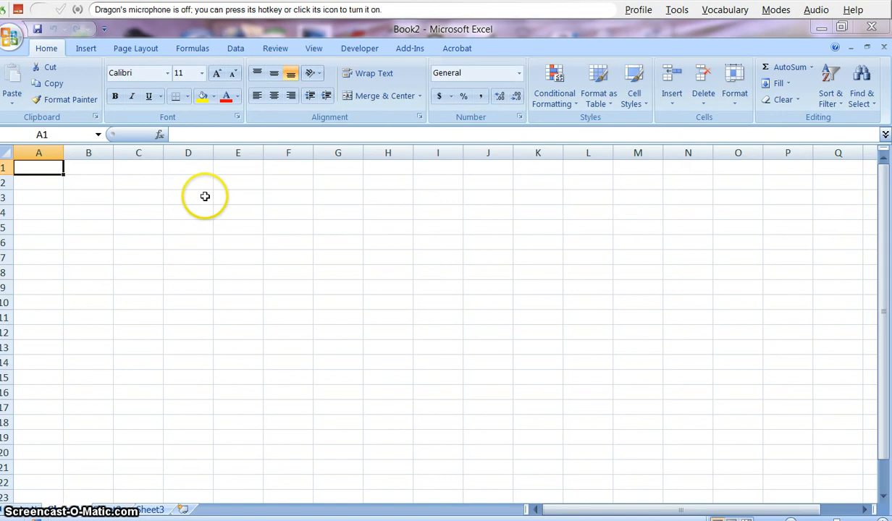
{"action": "left_click", "coordinate": [205, 197]}
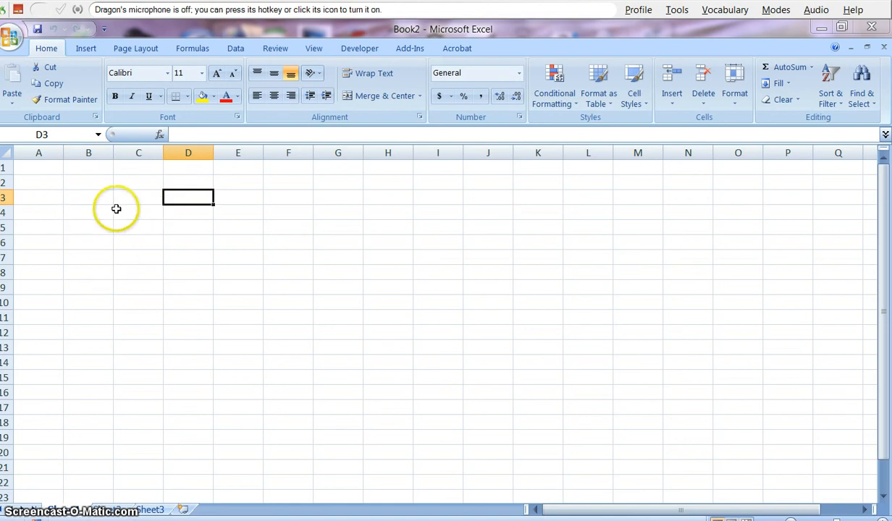
{"action": "left_click", "coordinate": [44, 168]}
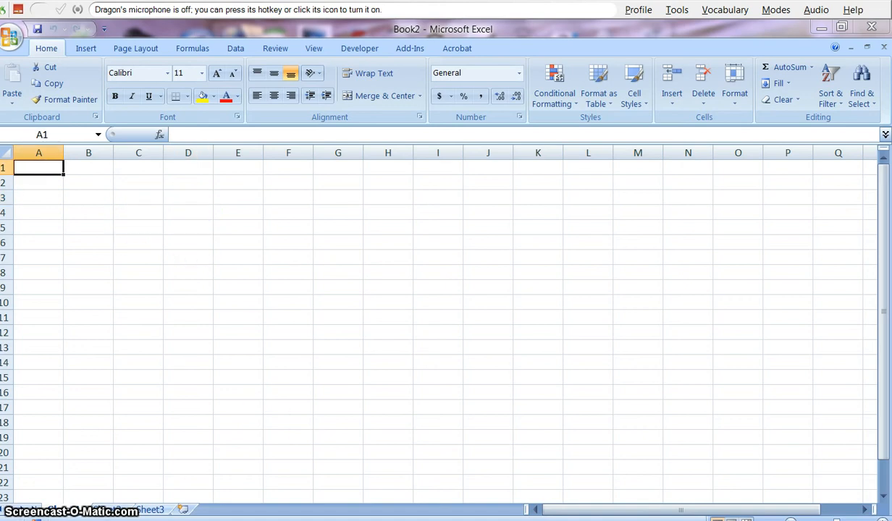
{"action": "left_click", "coordinate": [269, 519]}
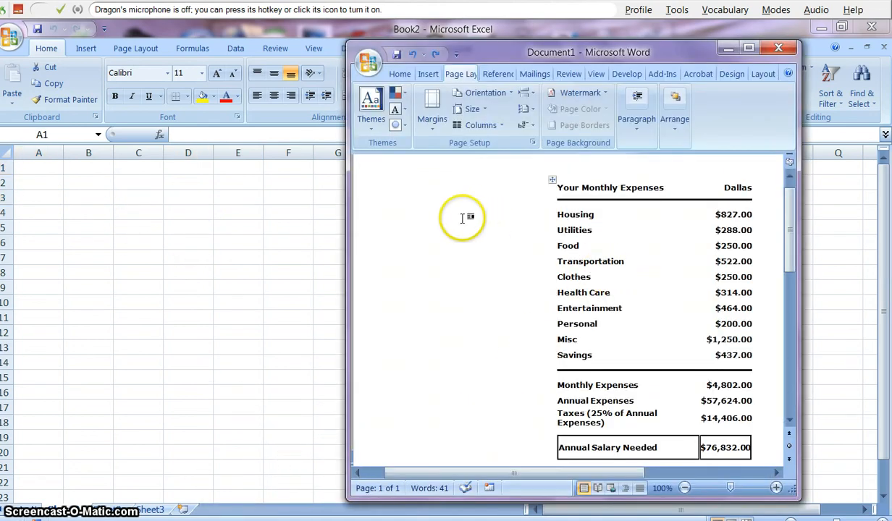
{"action": "left_click", "coordinate": [33, 166]}
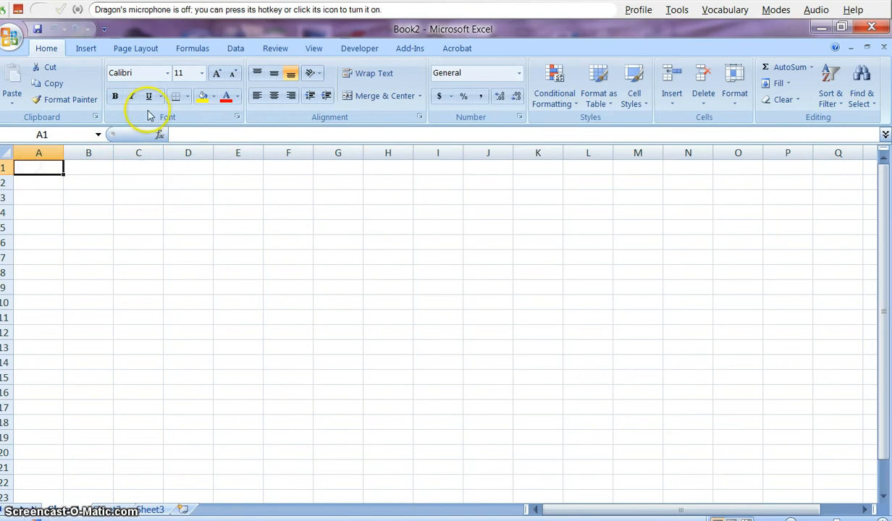
- Enter the title 'Your Monthly Expenses' in A1, then switch back to the Word sample
{"action": "type", "text": "Your Monthly Expenses"}
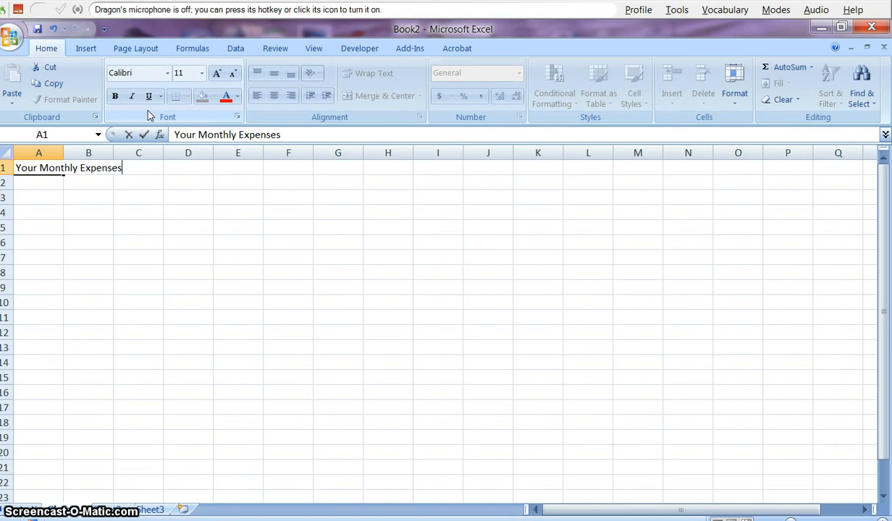
{"action": "key", "text": "Return"}
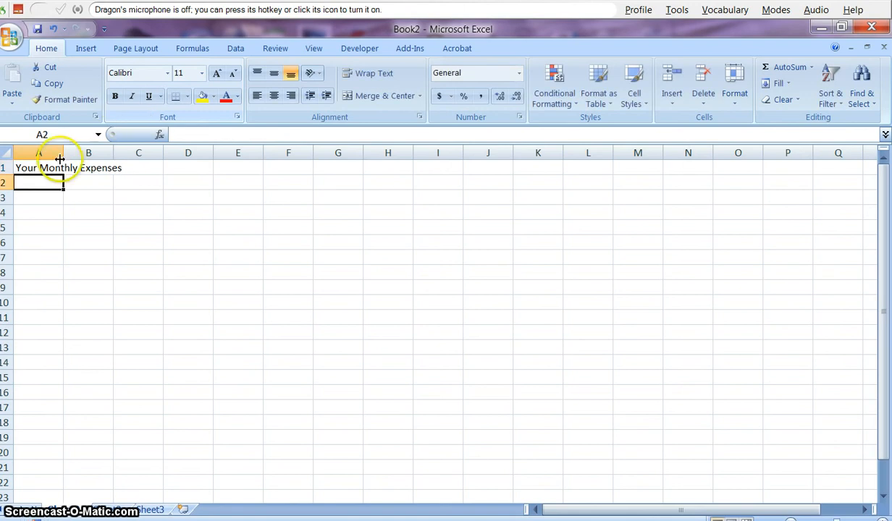
{"action": "key", "text": "alt+Tab"}
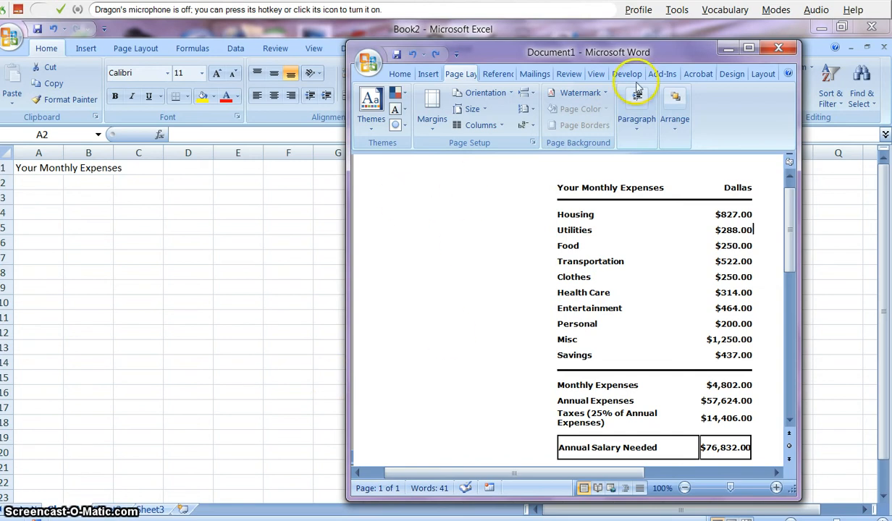
- Minimize the Word sample to return to the Excel sheet
{"action": "left_click", "coordinate": [726, 48]}
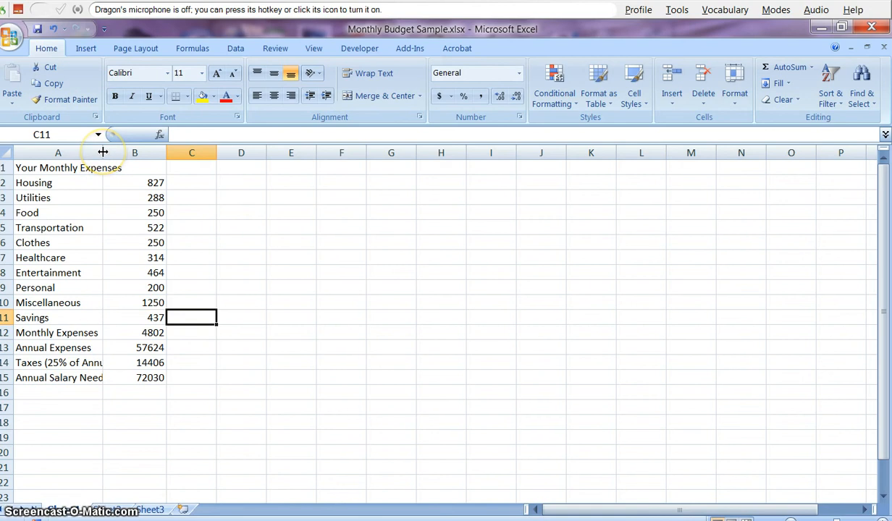
- Widen column A to about 27.22 so 'Taxes (25% of Annual Expenses)' fits
{"action": "left_click_drag", "start_coordinate": [102, 153], "coordinate": [103, 152]}
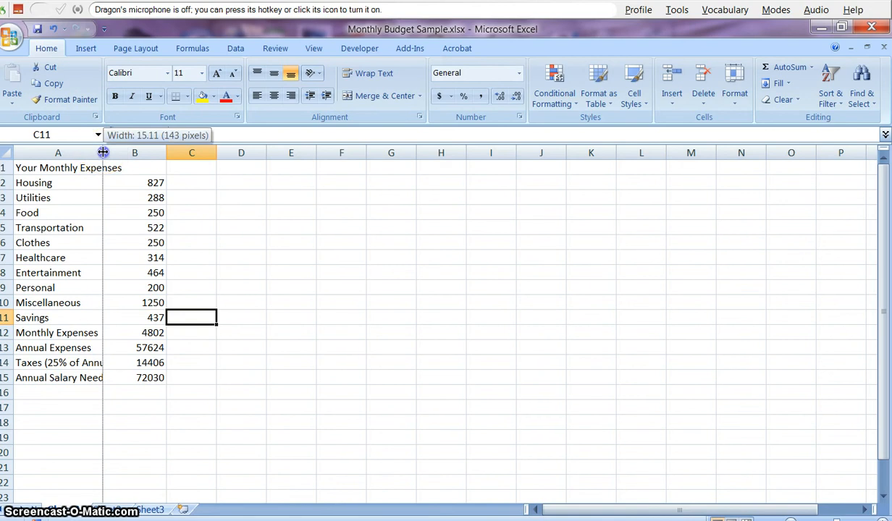
{"action": "left_click_drag", "start_coordinate": [125, 152], "coordinate": [172, 155]}
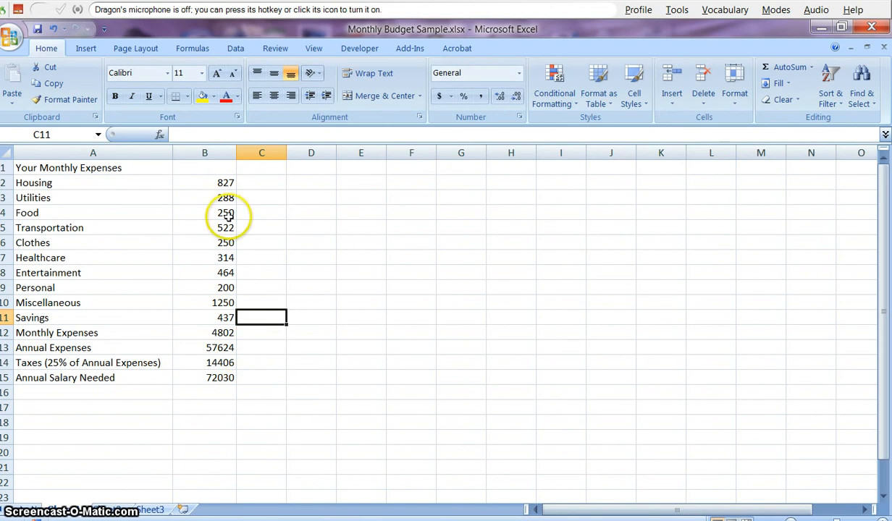
{"action": "left_click", "coordinate": [196, 182]}
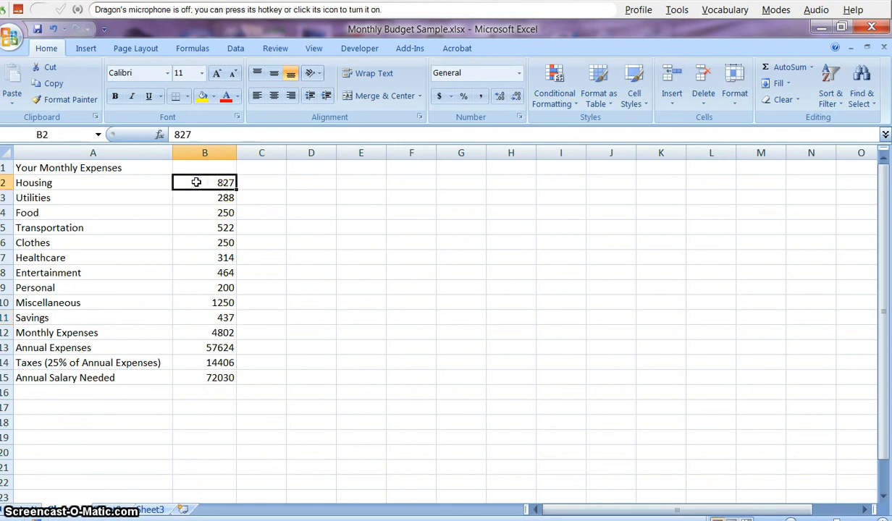
- Apply the Currency number format to the amounts in B2:B15
{"action": "left_click_drag", "start_coordinate": [196, 182], "coordinate": [205, 374]}
{"action": "right_click", "coordinate": [194, 276]}
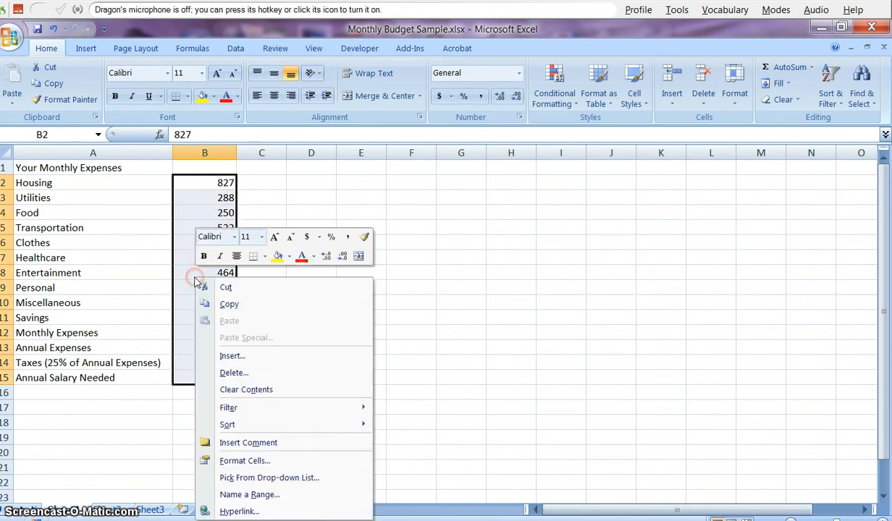
{"action": "left_click", "coordinate": [255, 460]}
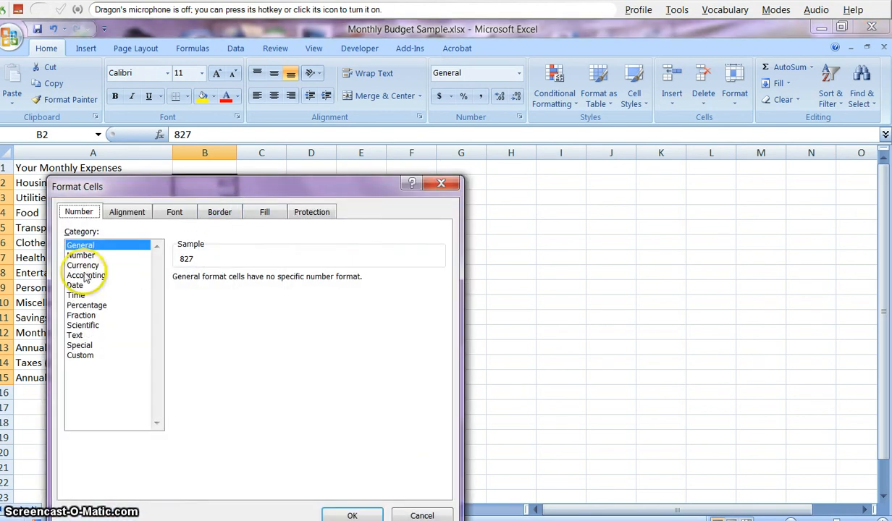
{"action": "left_click", "coordinate": [83, 266]}
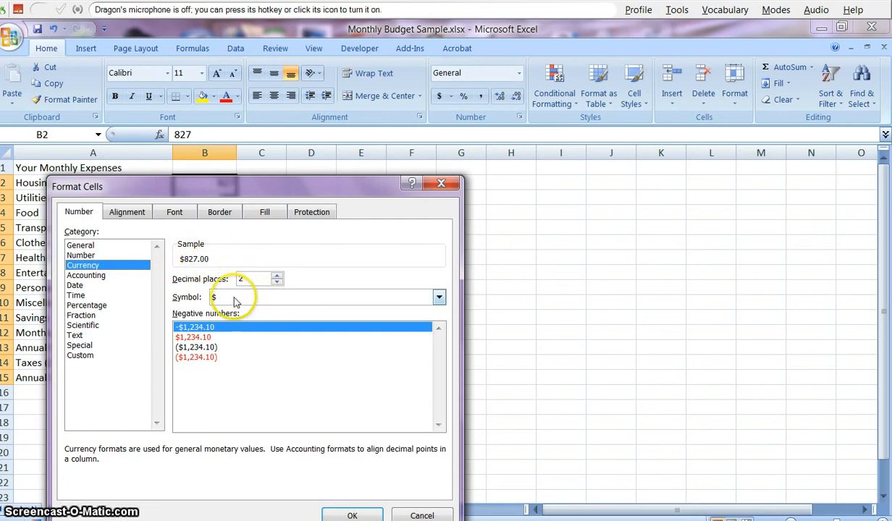
{"action": "left_click", "coordinate": [348, 515]}
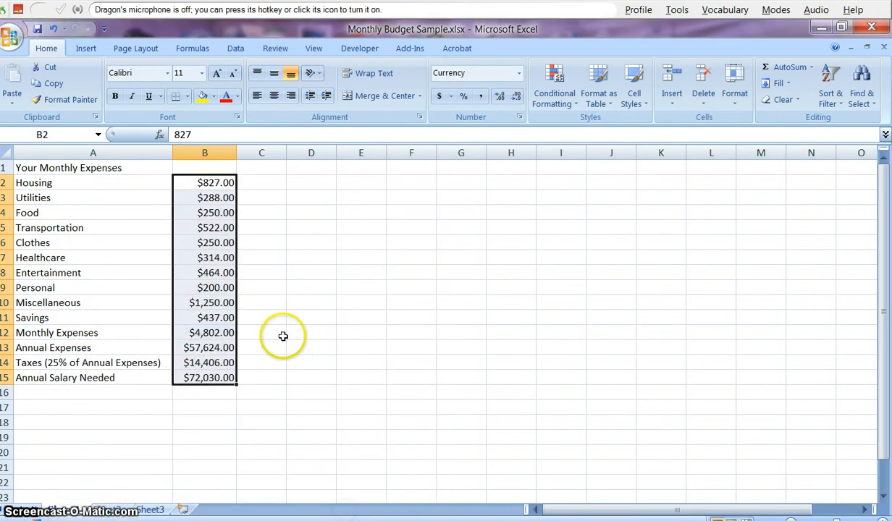
{"action": "left_click", "coordinate": [256, 347]}
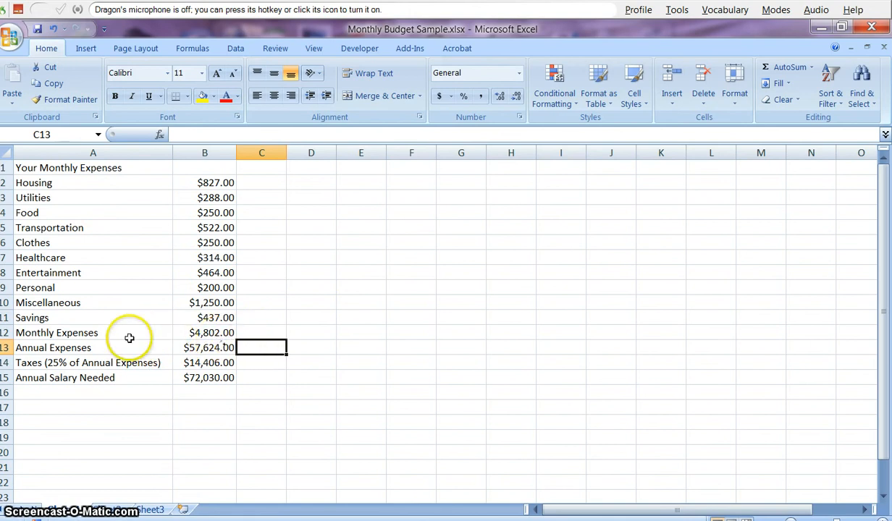
- Replace the hard-coded 4802 in B12 with the formula =sum(B2:B11)
{"action": "left_click", "coordinate": [214, 332]}
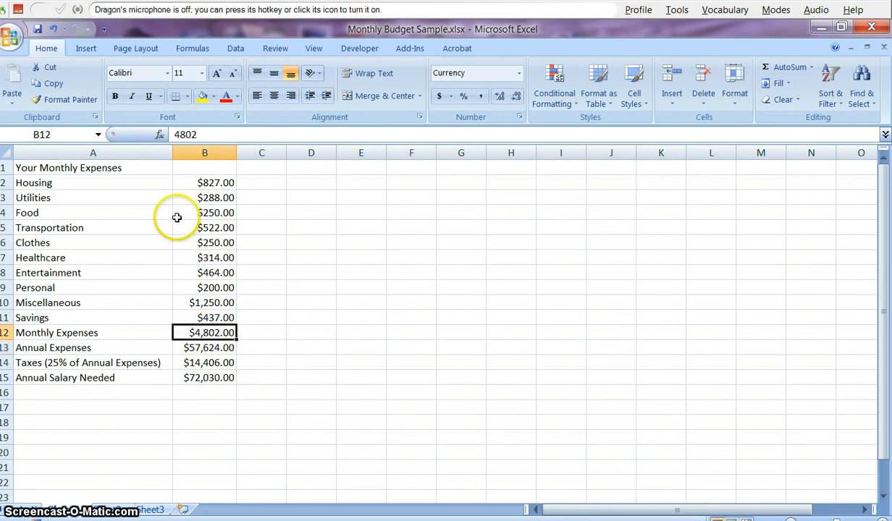
{"action": "left_click", "coordinate": [202, 135]}
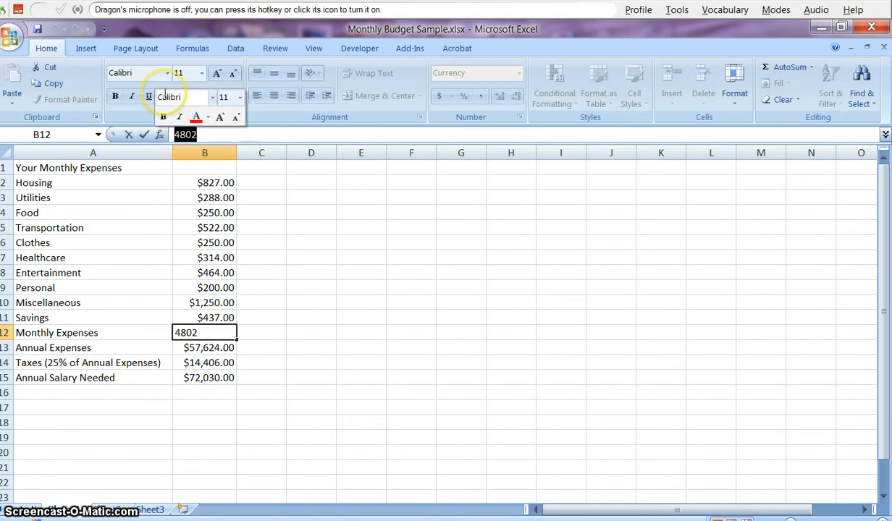
{"action": "key", "text": "BackSpace"}
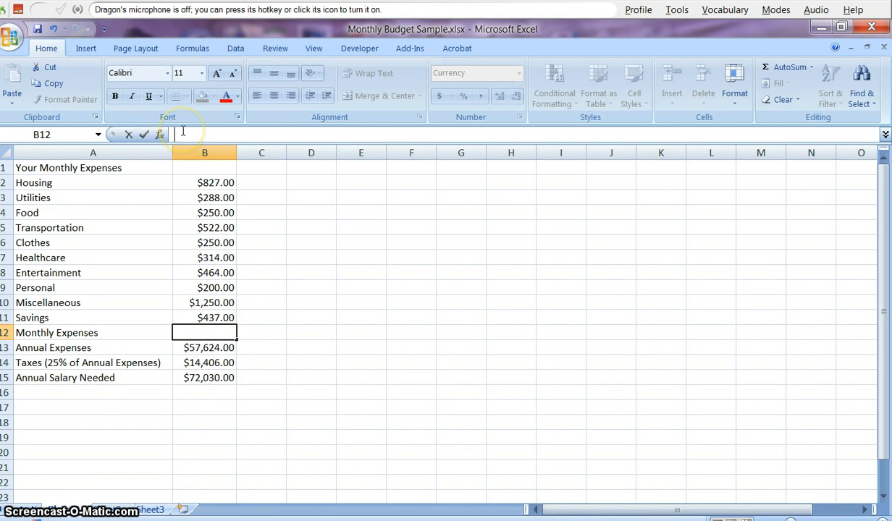
{"action": "type", "text": "="}
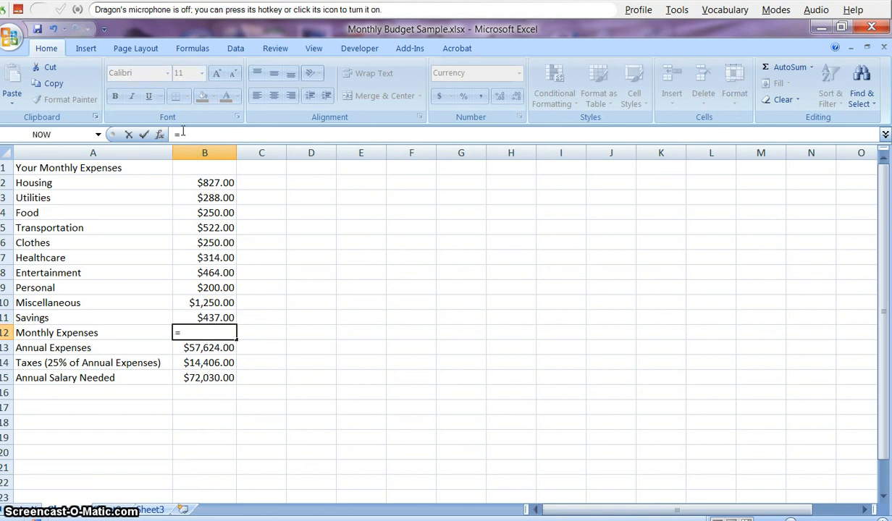
{"action": "type", "text": "sum("}
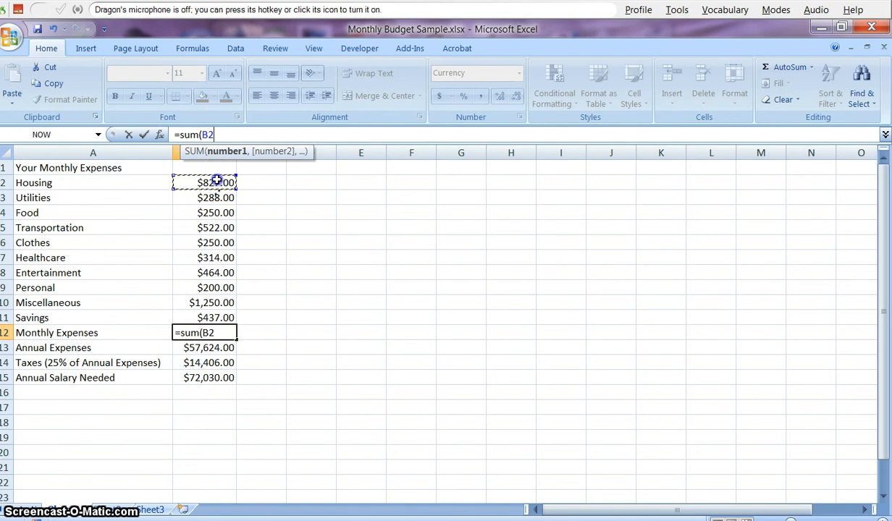
{"action": "left_click_drag", "start_coordinate": [216, 180], "coordinate": [218, 310]}
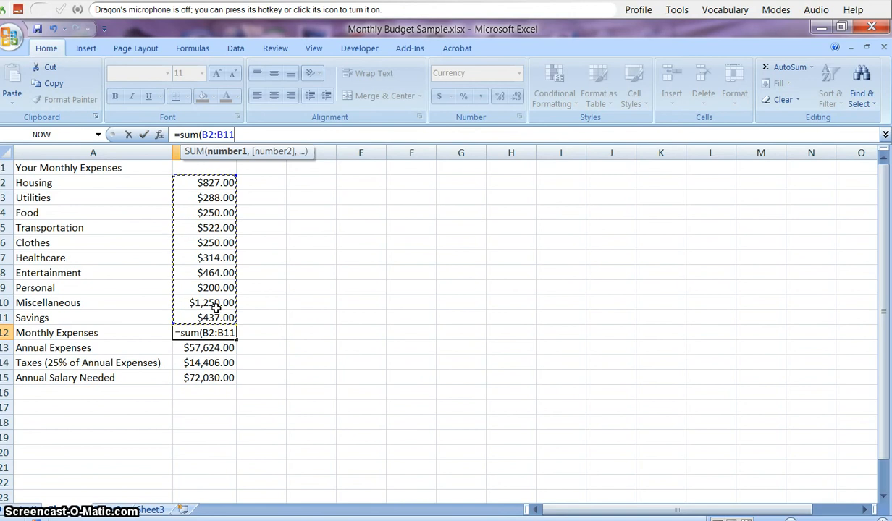
{"action": "type", "text": ")"}
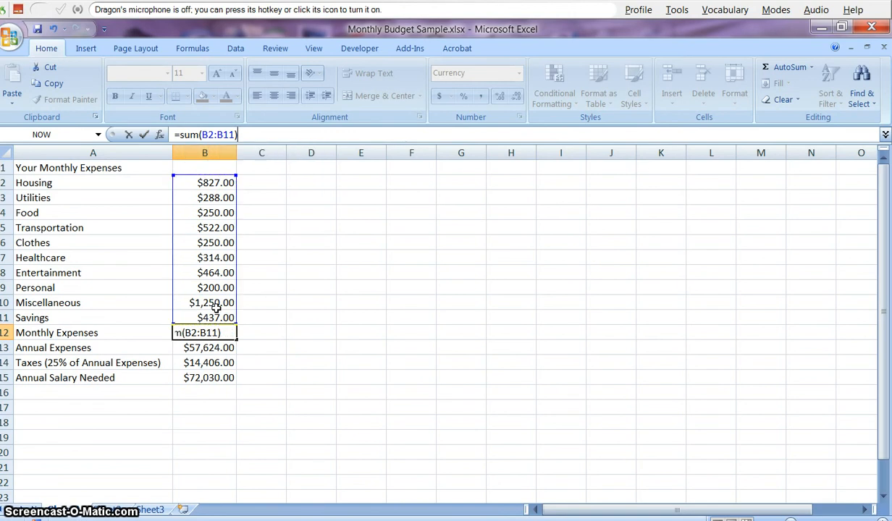
{"action": "key", "text": "Return"}
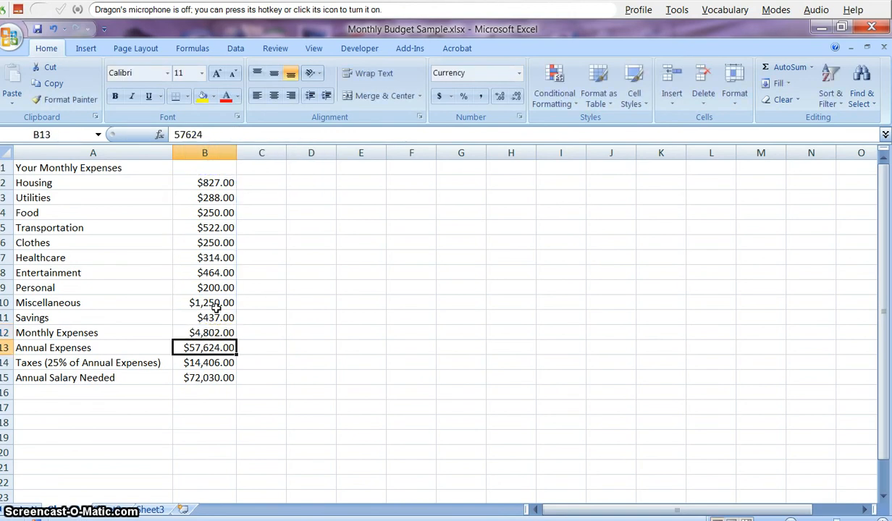
{"action": "left_click", "coordinate": [190, 346]}
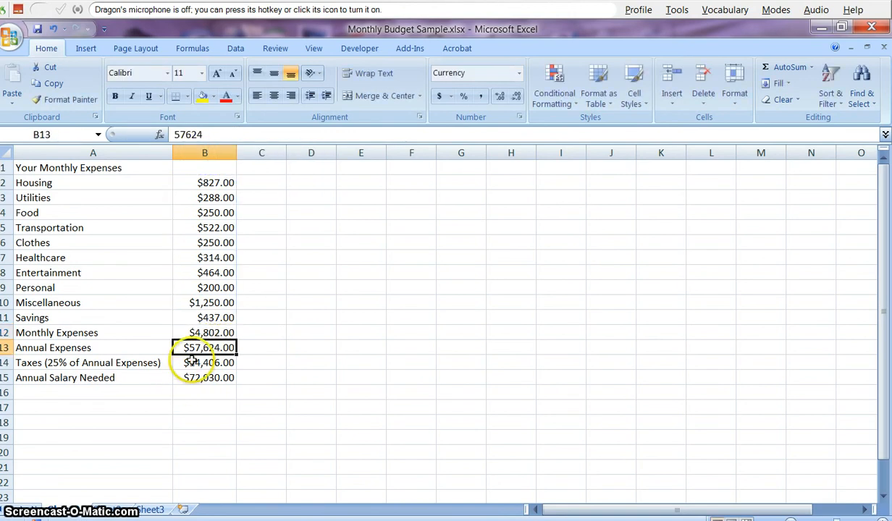
{"action": "left_click", "coordinate": [224, 331]}
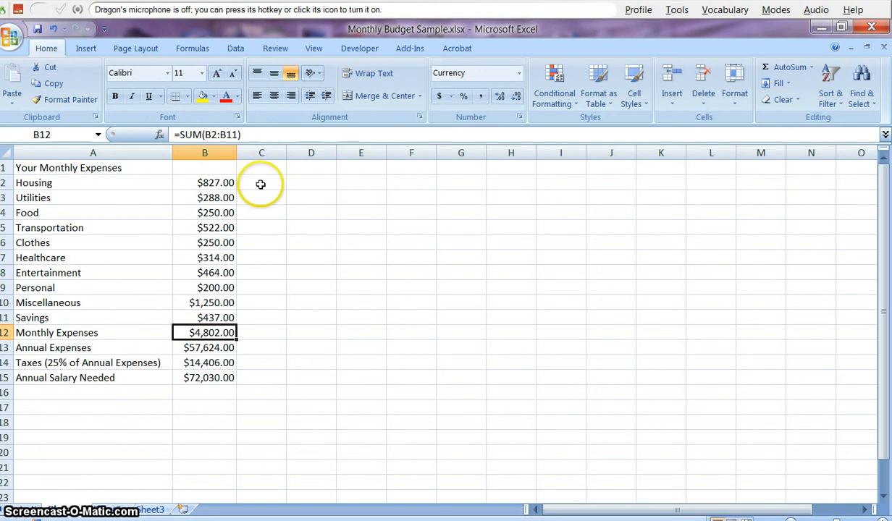
{"action": "left_click", "coordinate": [218, 213]}
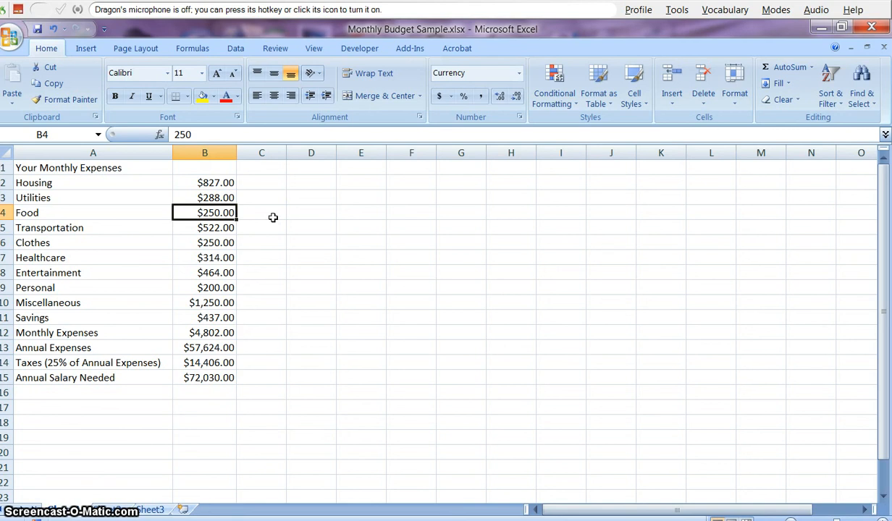
{"action": "type", "text": "400"}
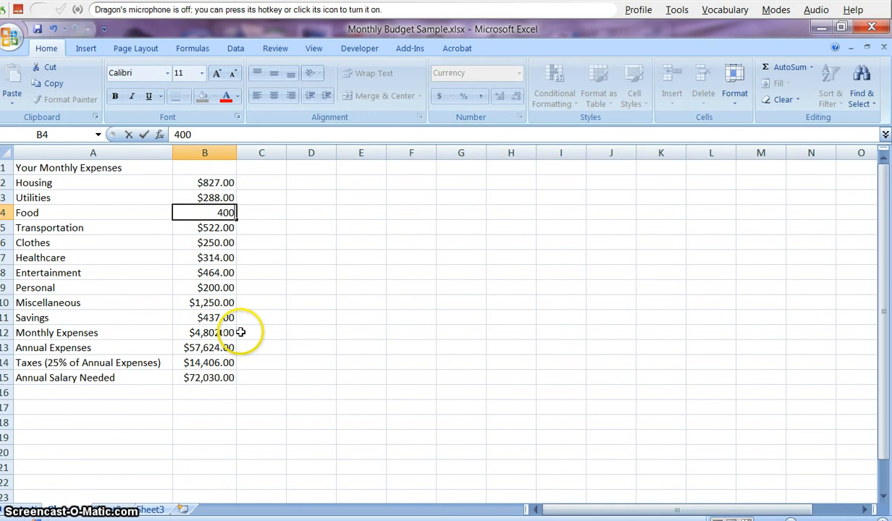
{"action": "key", "text": "Return"}
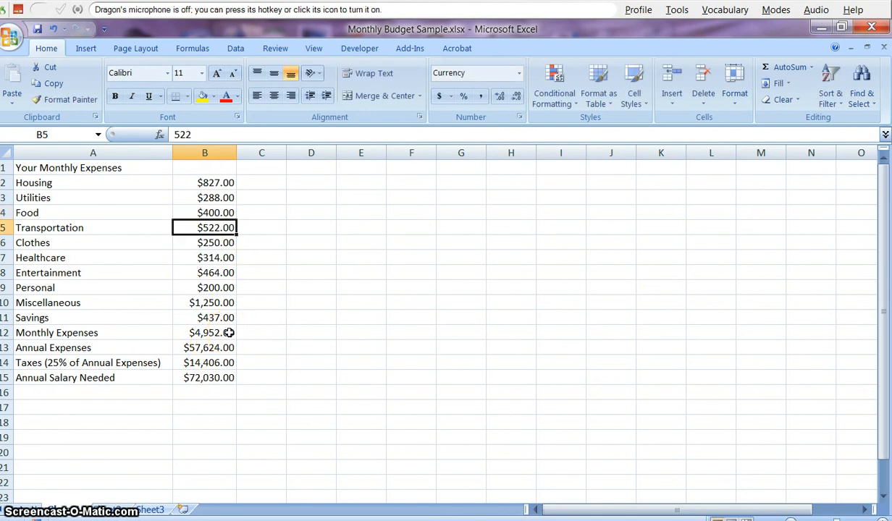
{"action": "left_click", "coordinate": [229, 212]}
{"action": "type", "text": "2"}
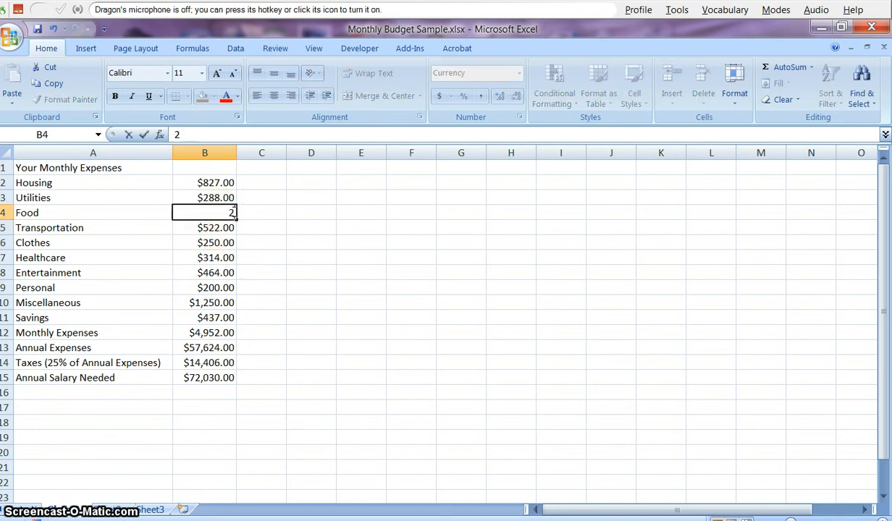
{"action": "type", "text": "50"}
{"action": "key", "text": "Return"}
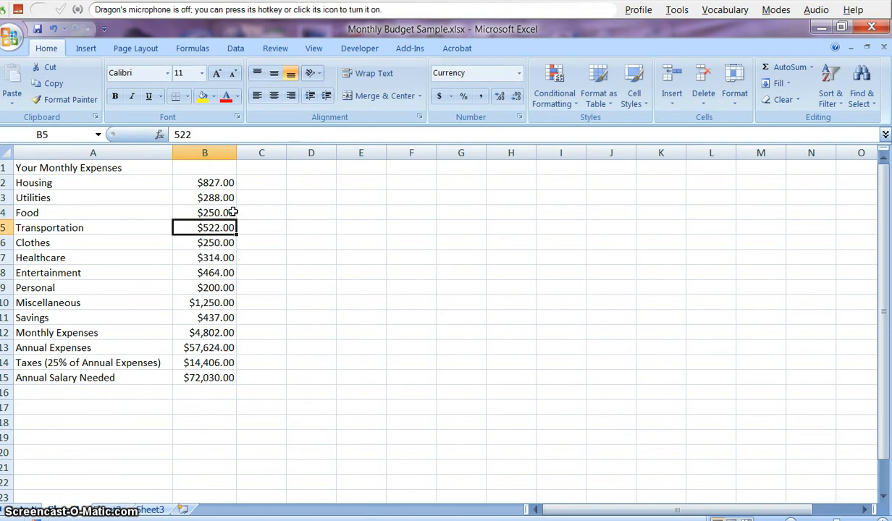
{"action": "left_click", "coordinate": [207, 348]}
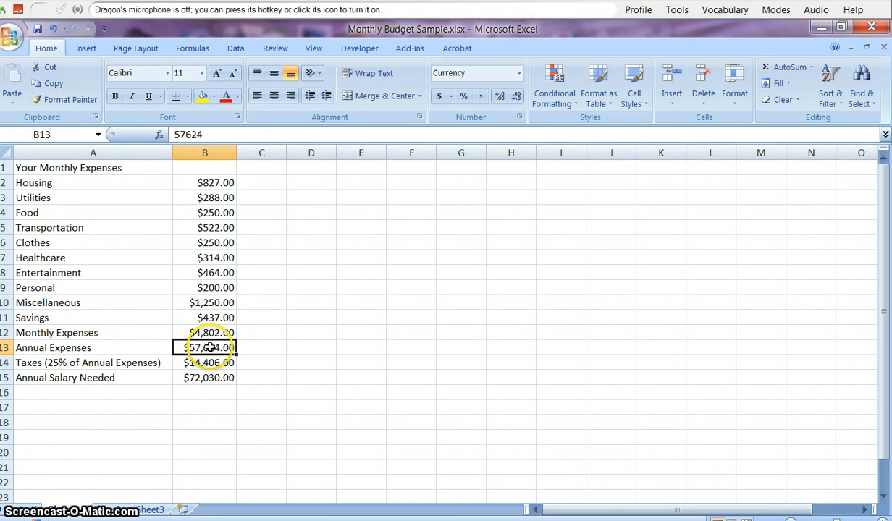
- Enter the formula +B12*12 in B13 for Annual Expenses
{"action": "double_click", "coordinate": [203, 133]}
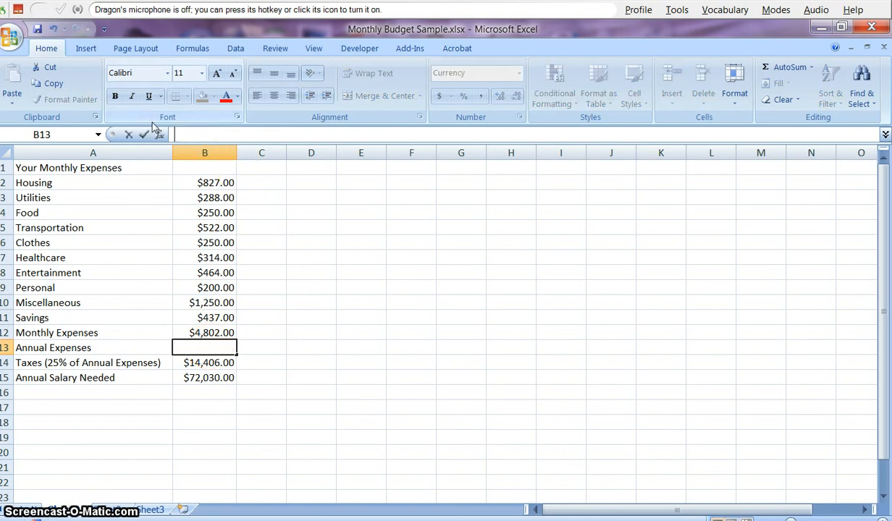
{"action": "type", "text": "+"}
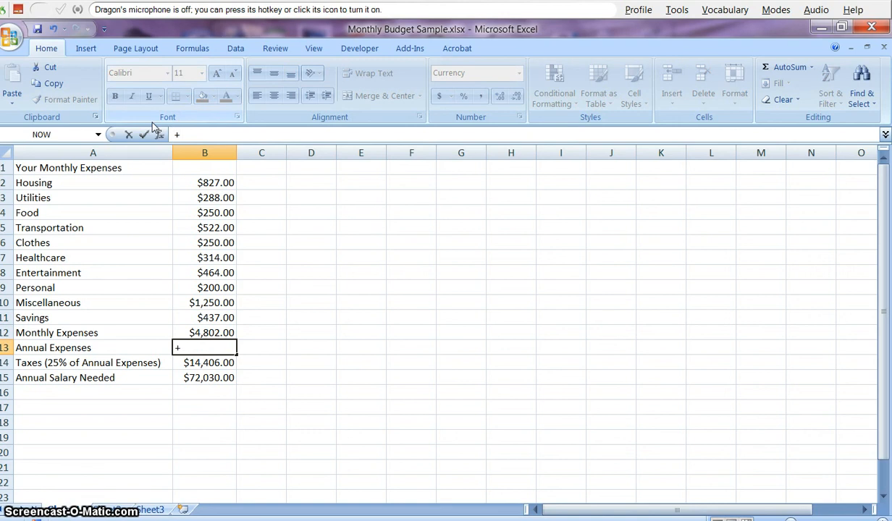
{"action": "left_click", "coordinate": [207, 332]}
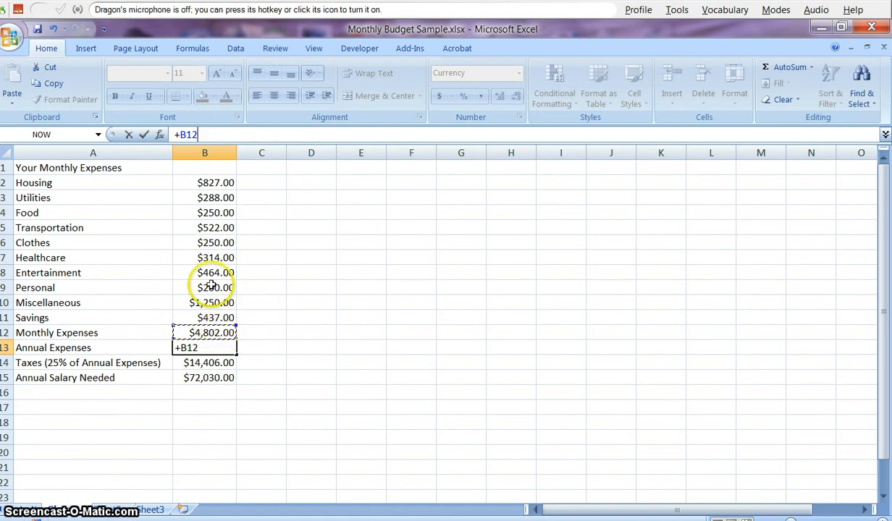
{"action": "left_click", "coordinate": [202, 136]}
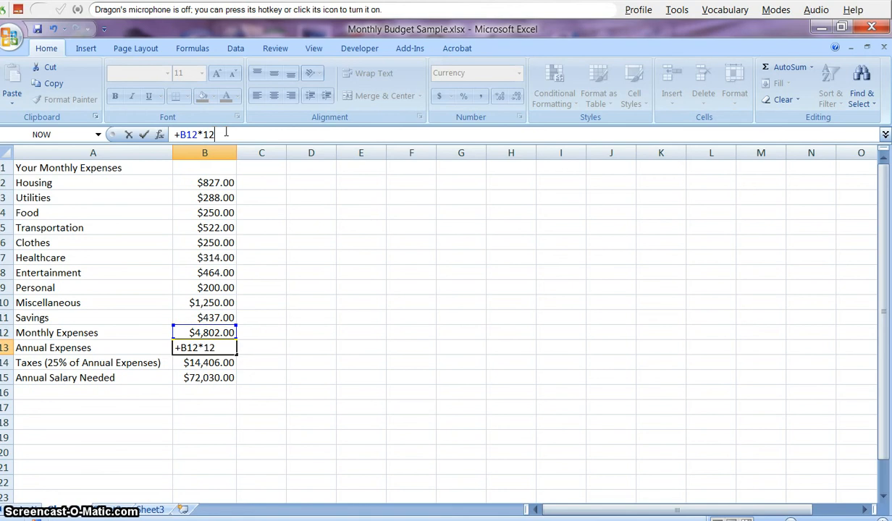
{"action": "key", "text": "Return"}
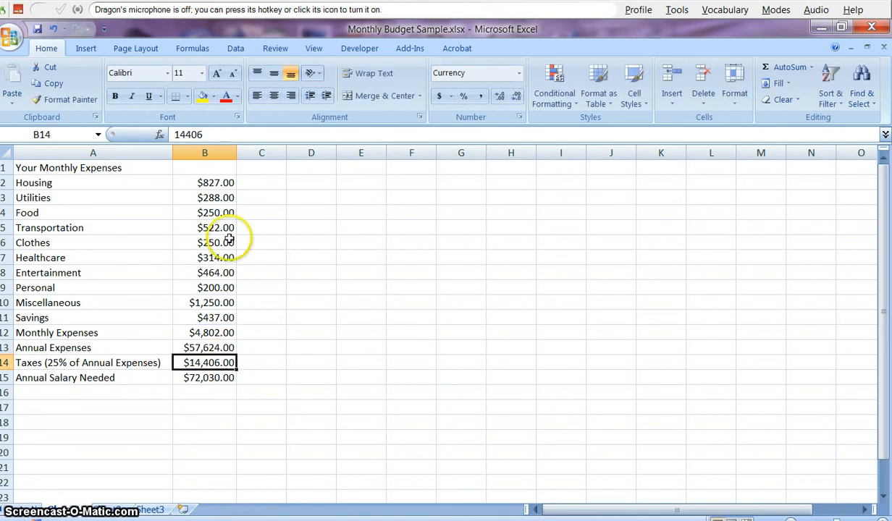
- Replace the Taxes value in B14 with the formula +B13*.25
{"action": "left_click", "coordinate": [221, 347]}
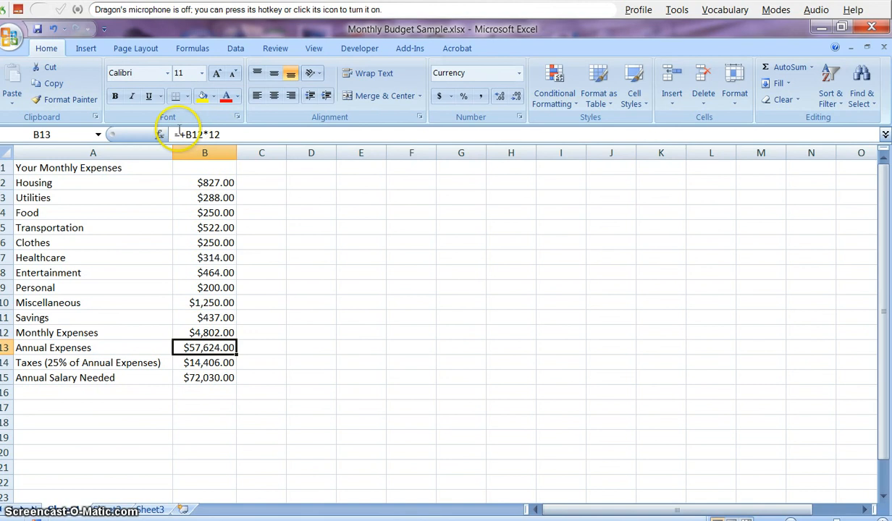
{"action": "left_click", "coordinate": [225, 362]}
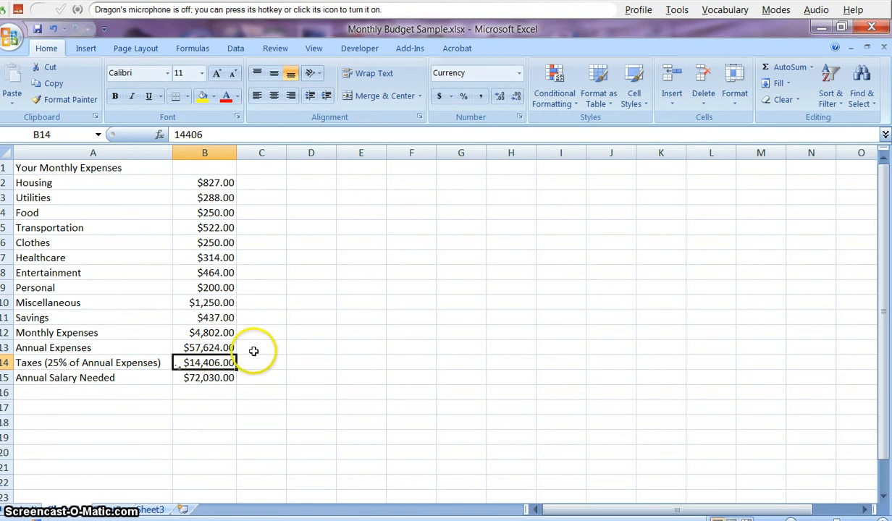
{"action": "double_click", "coordinate": [210, 134]}
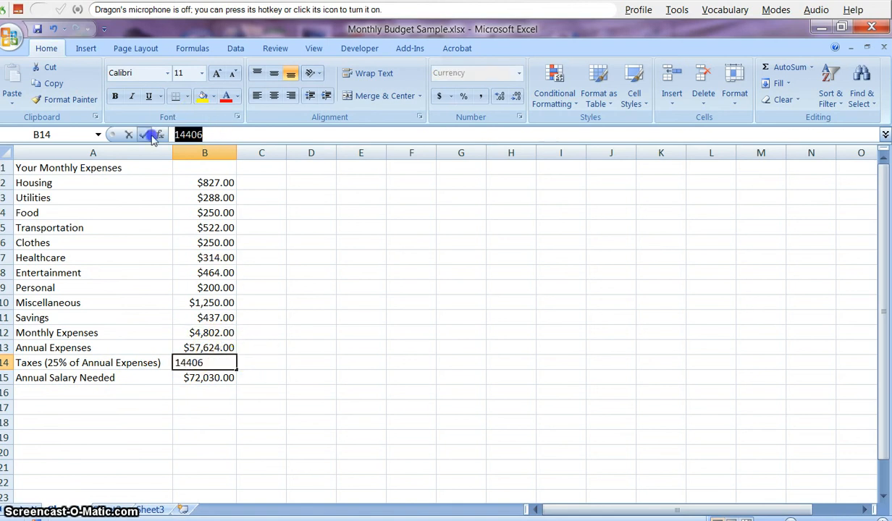
{"action": "key", "text": "Delete"}
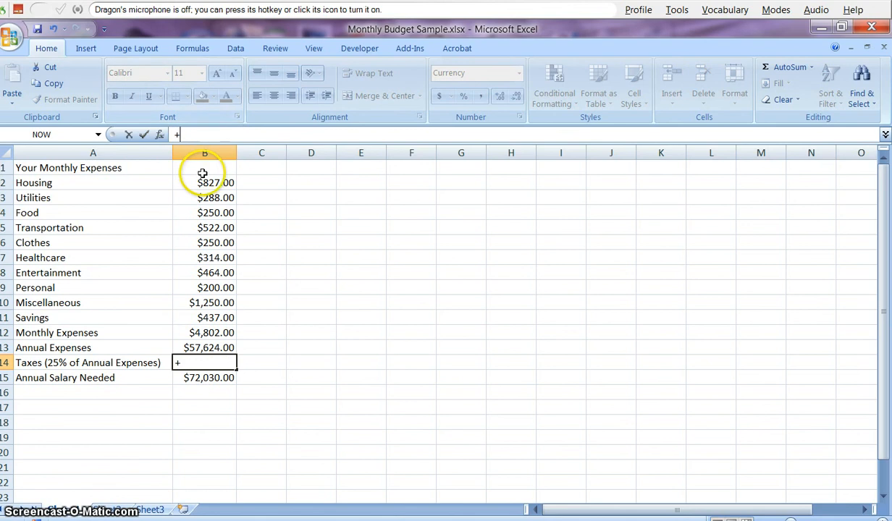
{"action": "left_click", "coordinate": [210, 348]}
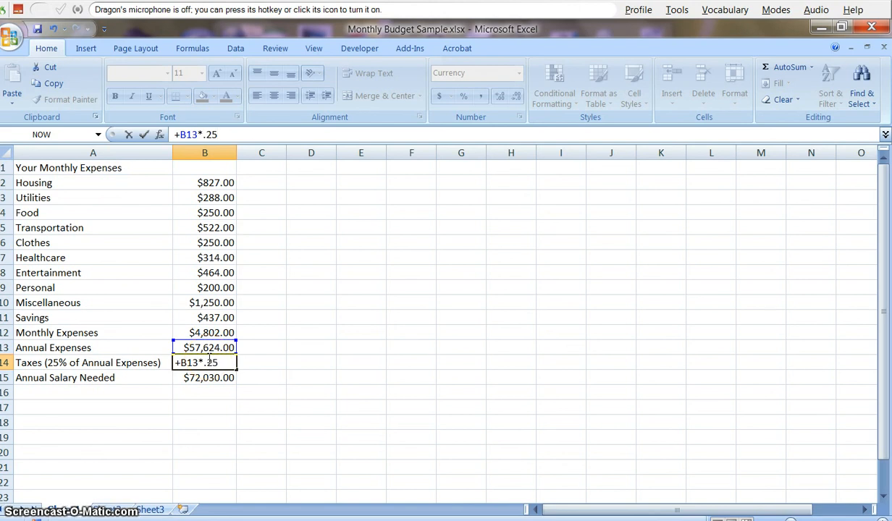
{"action": "key", "text": "Return"}
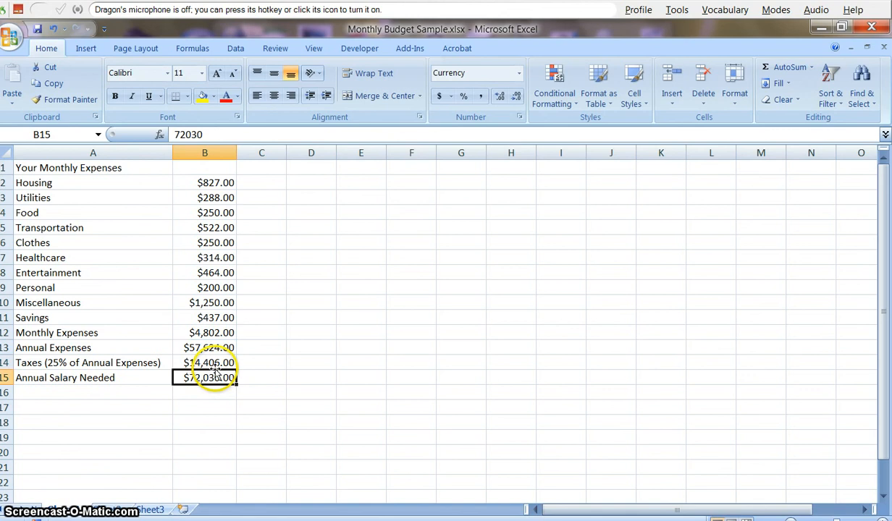
- Replace the Annual Salary Needed value in B15 with the formula +B13+B14
{"action": "left_click", "coordinate": [210, 363]}
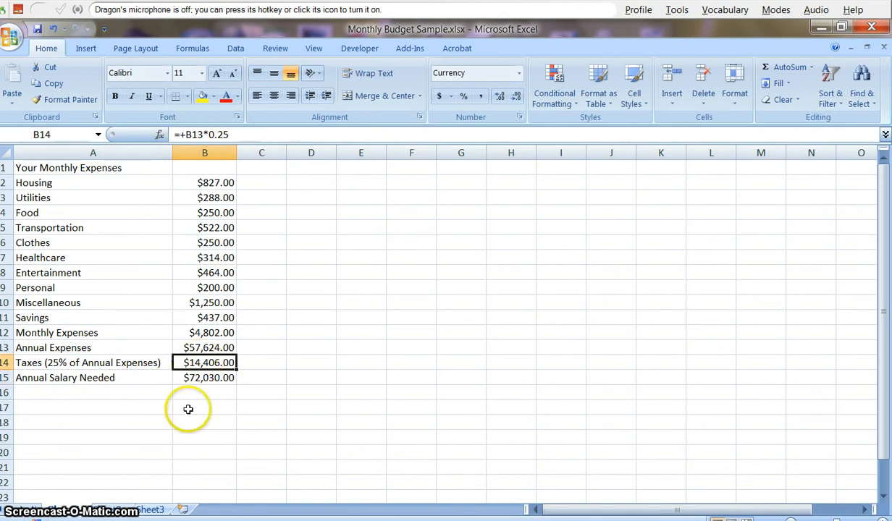
{"action": "left_click", "coordinate": [197, 378]}
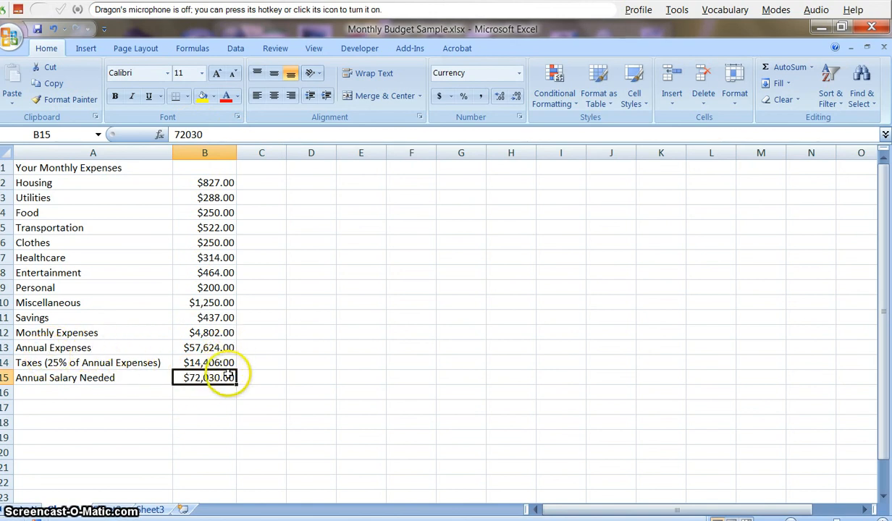
{"action": "left_click_drag", "start_coordinate": [215, 135], "coordinate": [146, 136]}
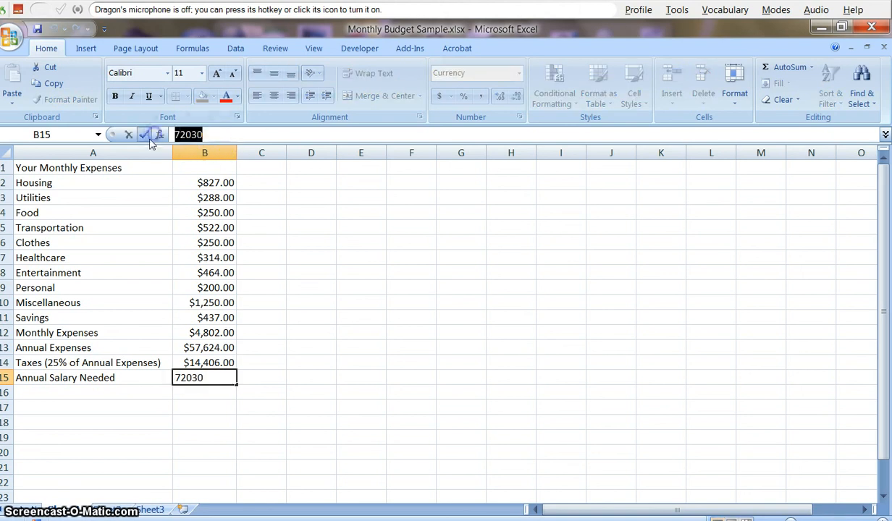
{"action": "key", "text": "Delete"}
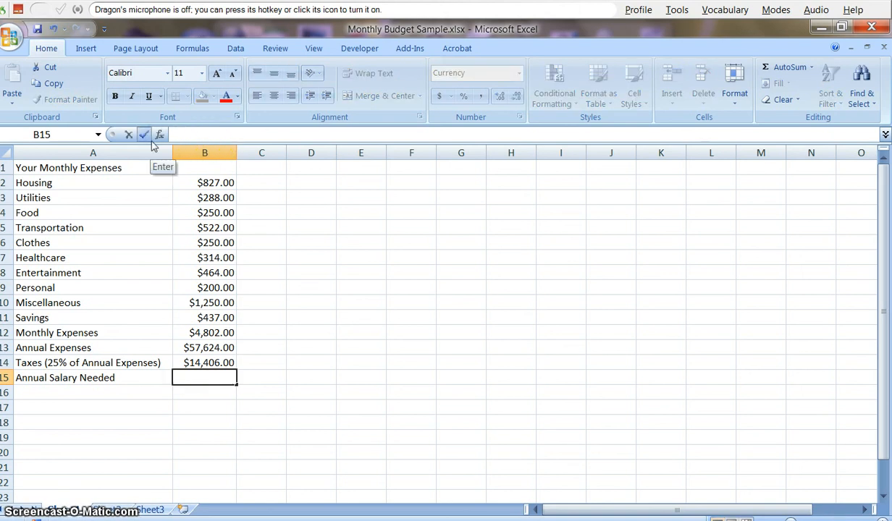
{"action": "type", "text": "+"}
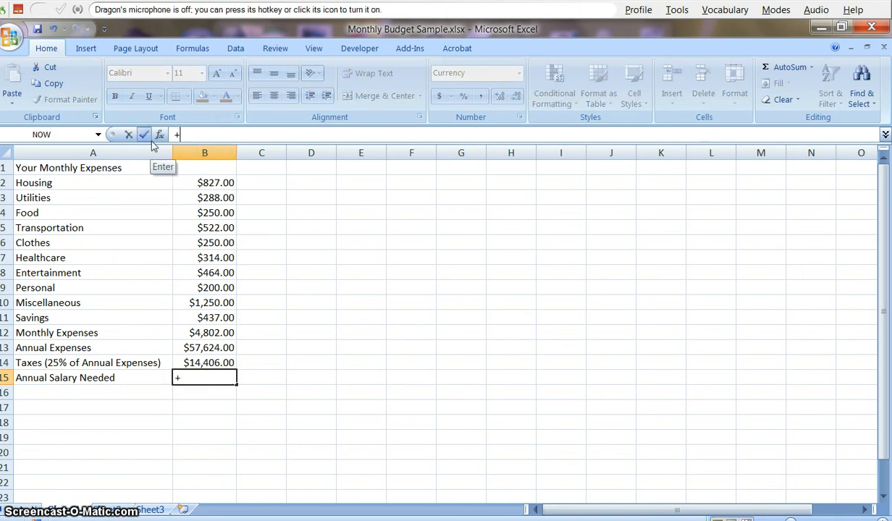
{"action": "left_click", "coordinate": [208, 349]}
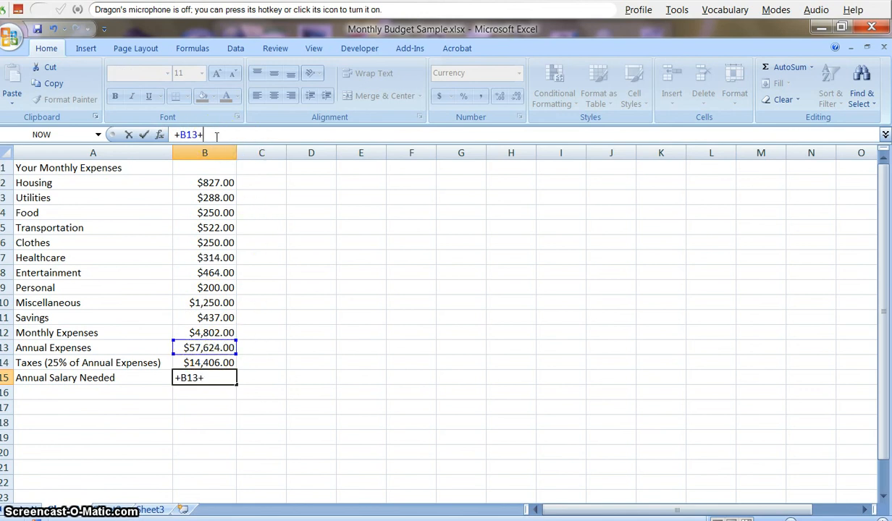
{"action": "left_click", "coordinate": [209, 362]}
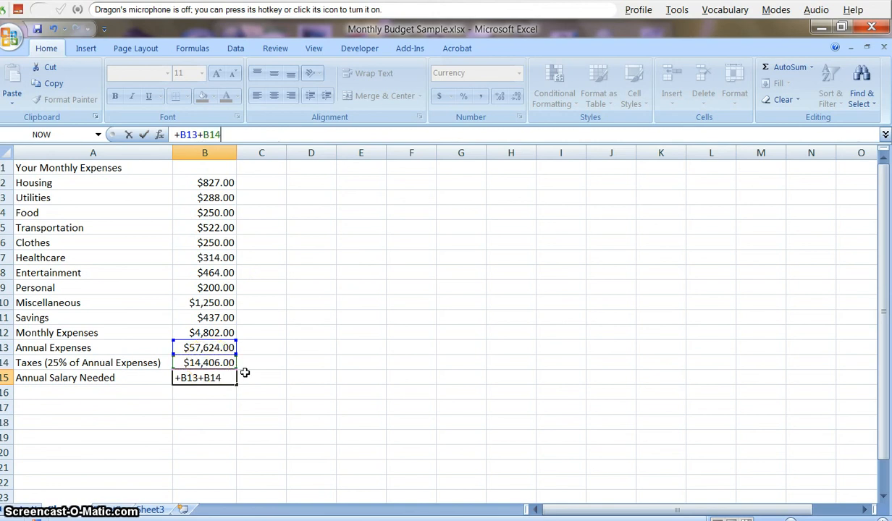
{"action": "key", "text": "Return"}
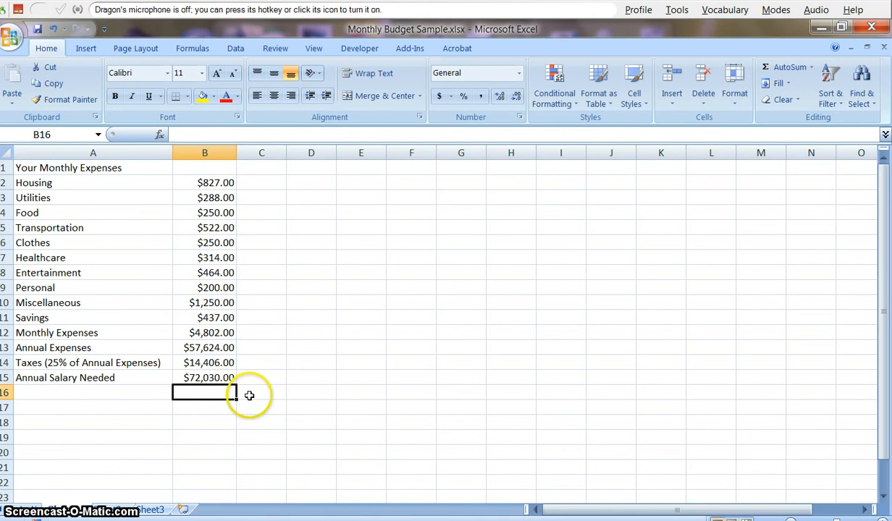
{"action": "left_click", "coordinate": [218, 331]}
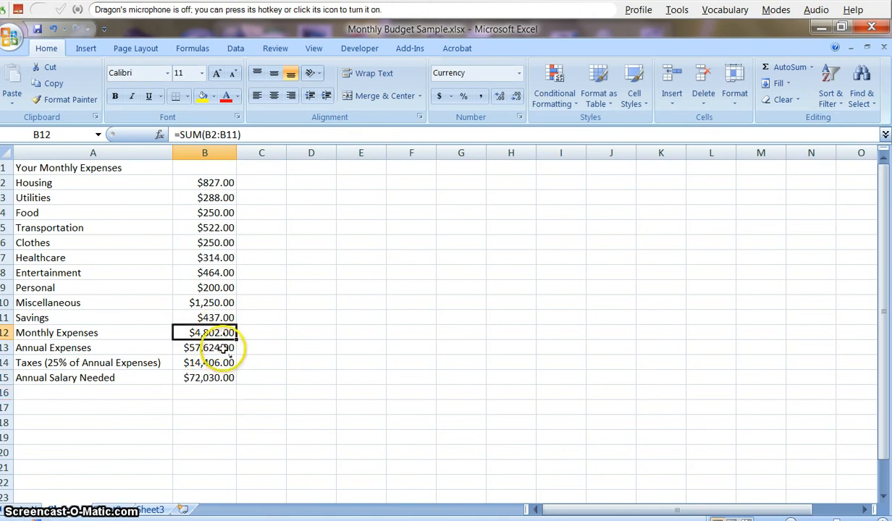
{"action": "left_click", "coordinate": [228, 350]}
{"action": "left_click", "coordinate": [227, 366]}
{"action": "left_click", "coordinate": [229, 378]}
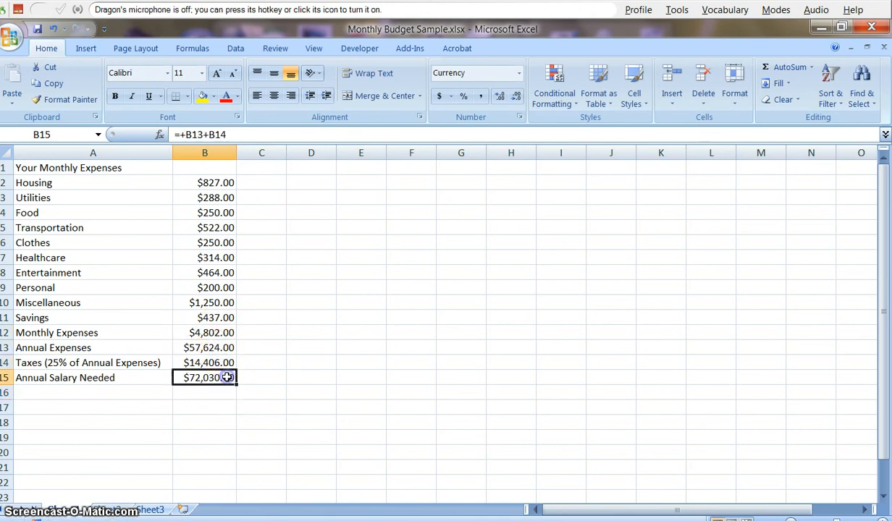
{"action": "left_click", "coordinate": [210, 211]}
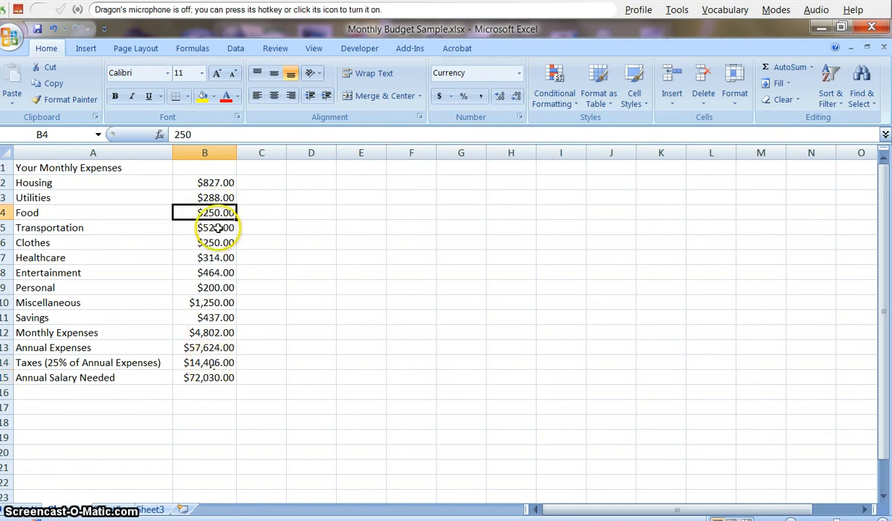
{"action": "type", "text": "400"}
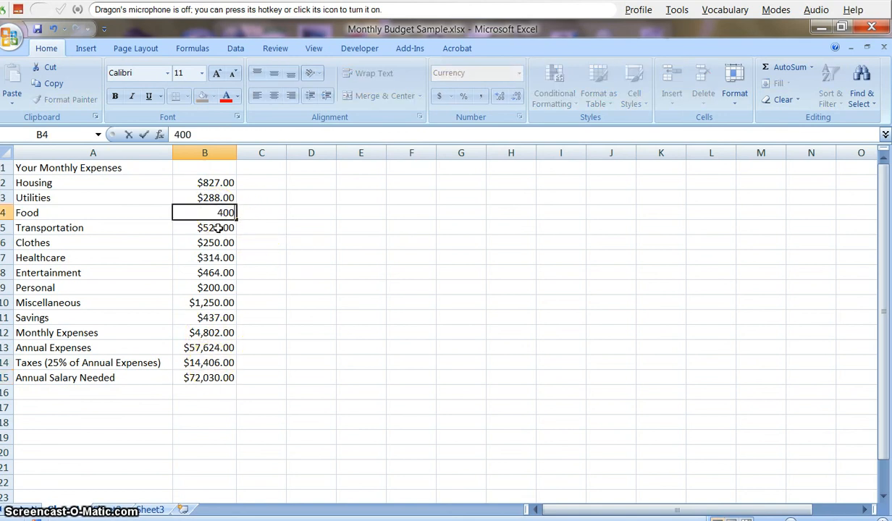
{"action": "key", "text": "Return"}
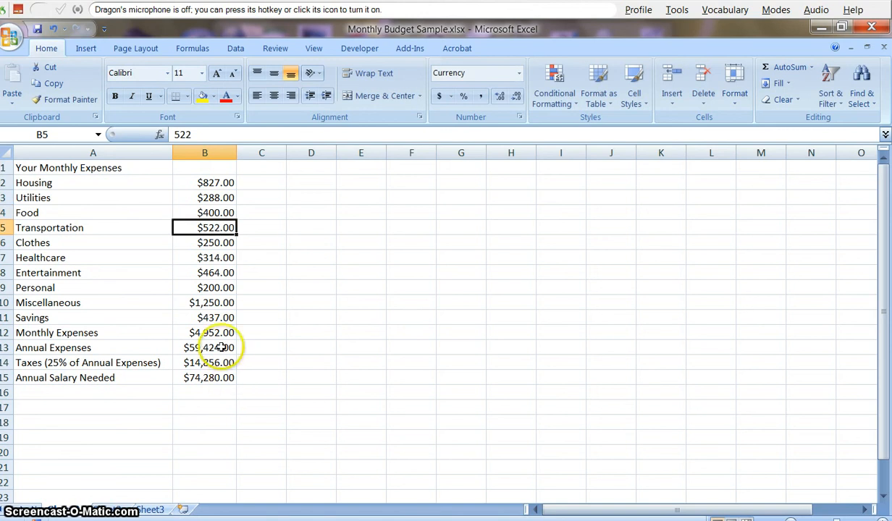
{"action": "left_click", "coordinate": [197, 209]}
{"action": "type", "text": "250"}
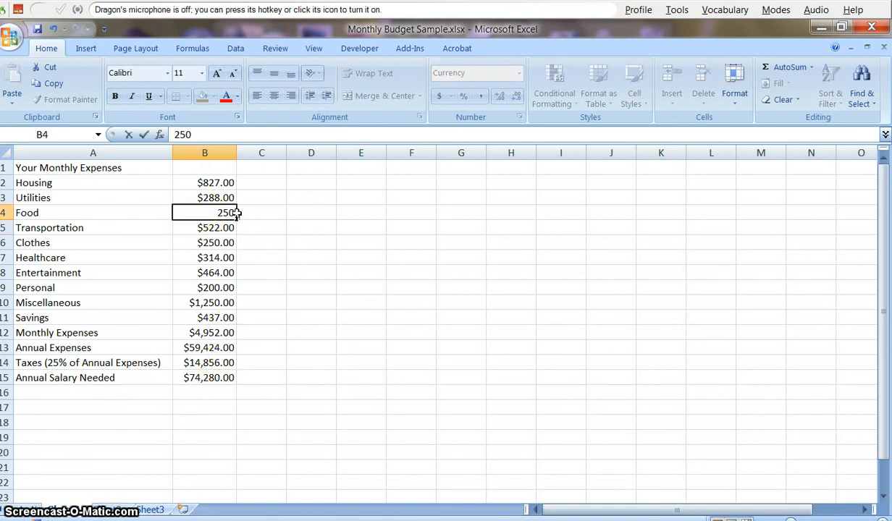
{"action": "key", "text": "Return"}
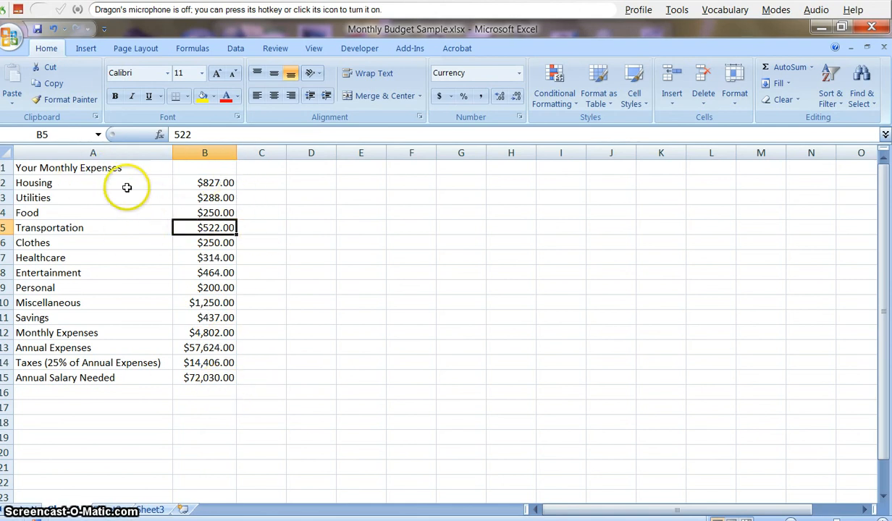
{"action": "left_click", "coordinate": [69, 168]}
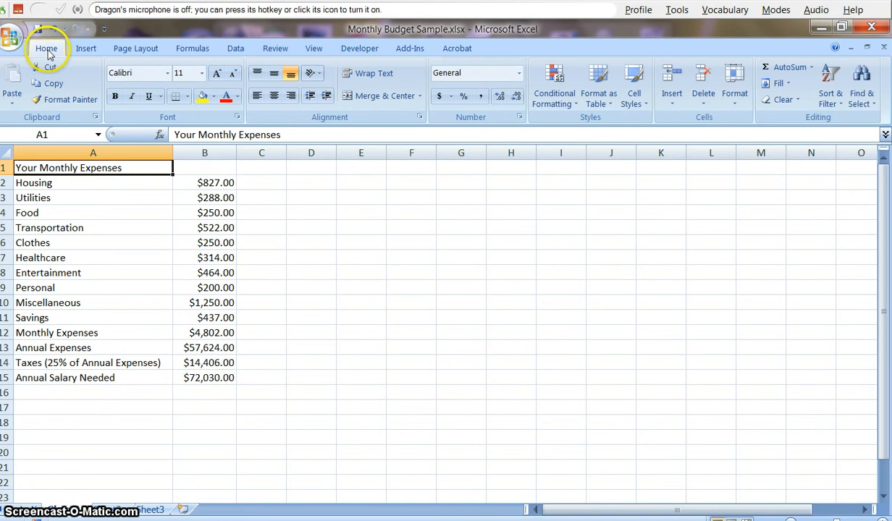
- Bold the 'Your Monthly Expenses' title in cell A1
{"action": "left_click", "coordinate": [115, 97]}
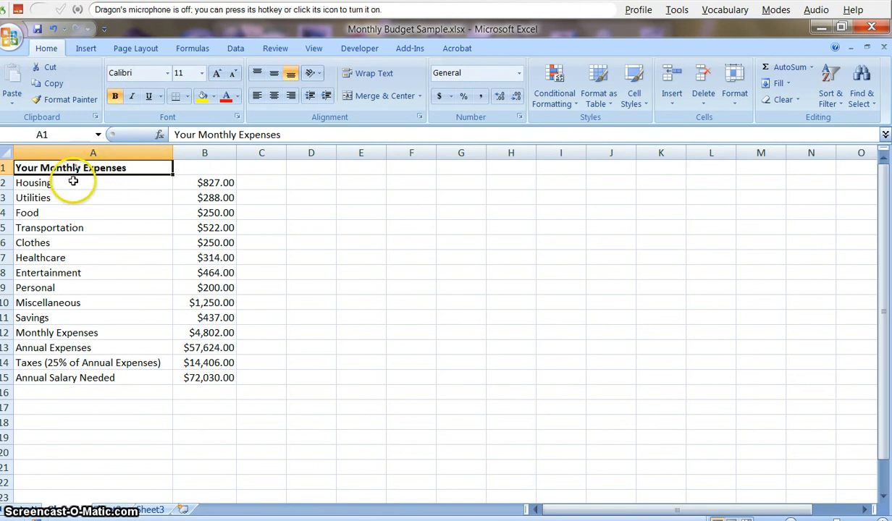
{"action": "left_click", "coordinate": [70, 181]}
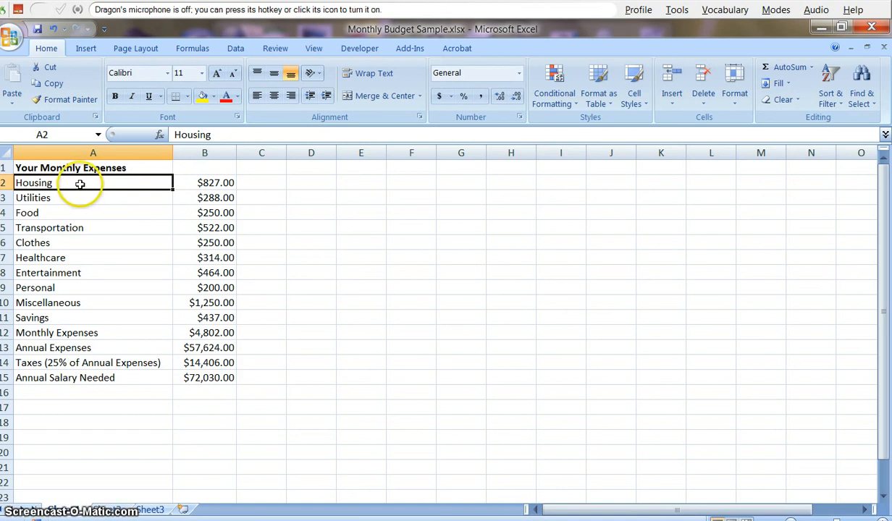
- Insert an entire blank row above the Housing row, just below the title
{"action": "right_click", "coordinate": [128, 185]}
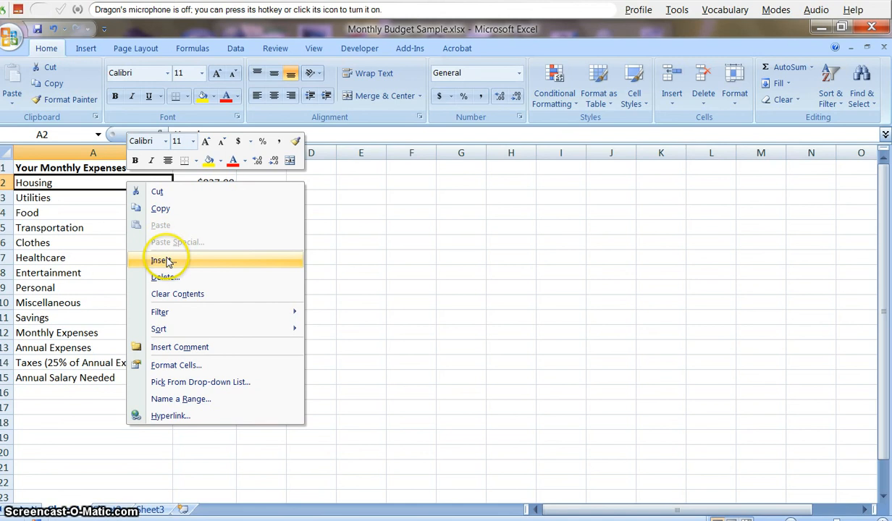
{"action": "left_click", "coordinate": [165, 262]}
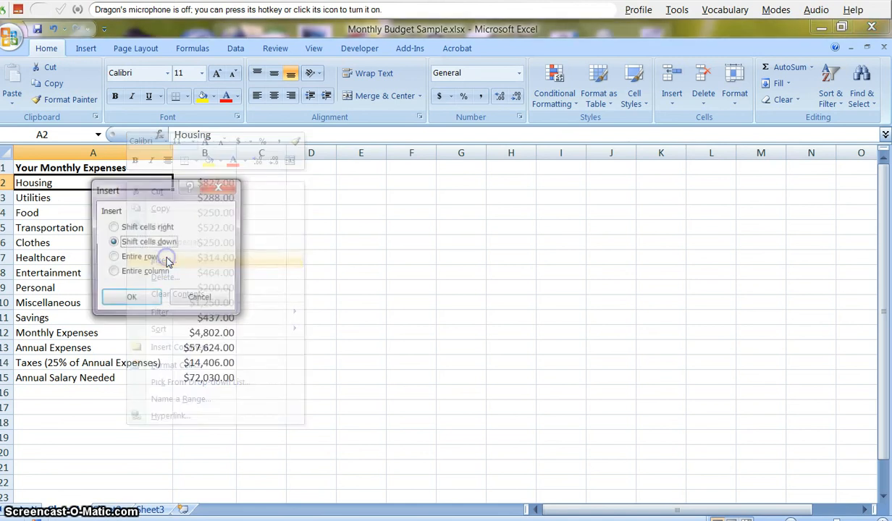
{"action": "left_click", "coordinate": [113, 257]}
{"action": "left_click", "coordinate": [141, 300]}
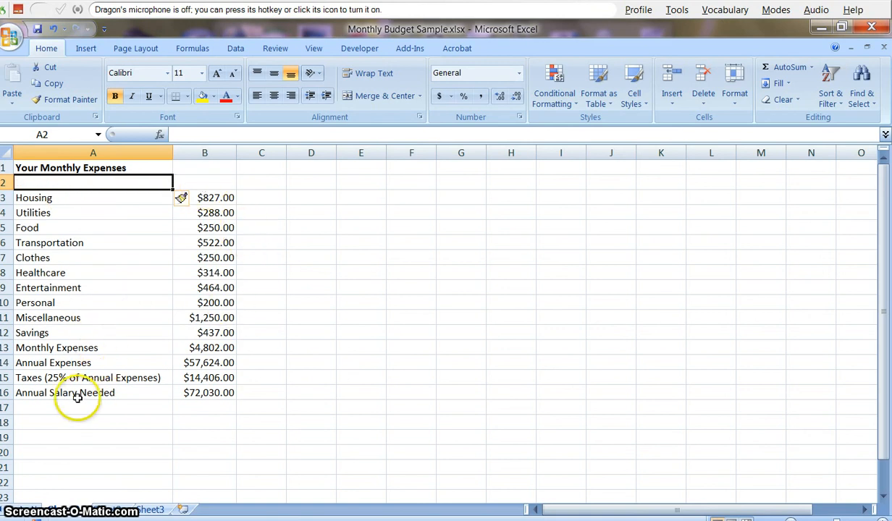
- Insert an entire blank row above the Monthly Expenses totals row
{"action": "left_click", "coordinate": [40, 347]}
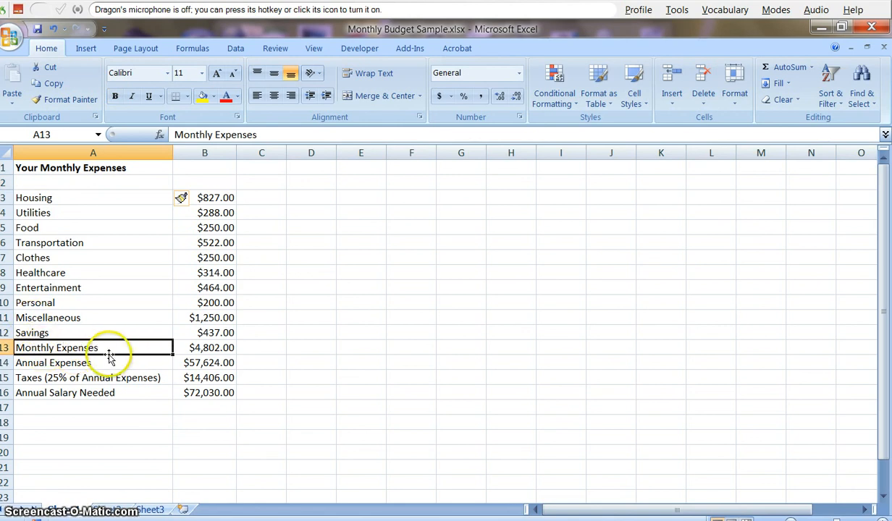
{"action": "right_click", "coordinate": [140, 348]}
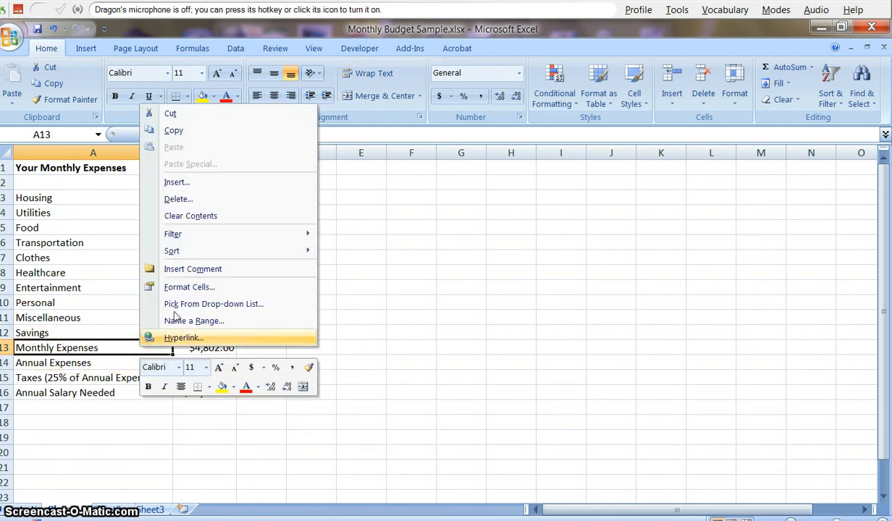
{"action": "left_click", "coordinate": [196, 183]}
{"action": "left_click", "coordinate": [168, 178]}
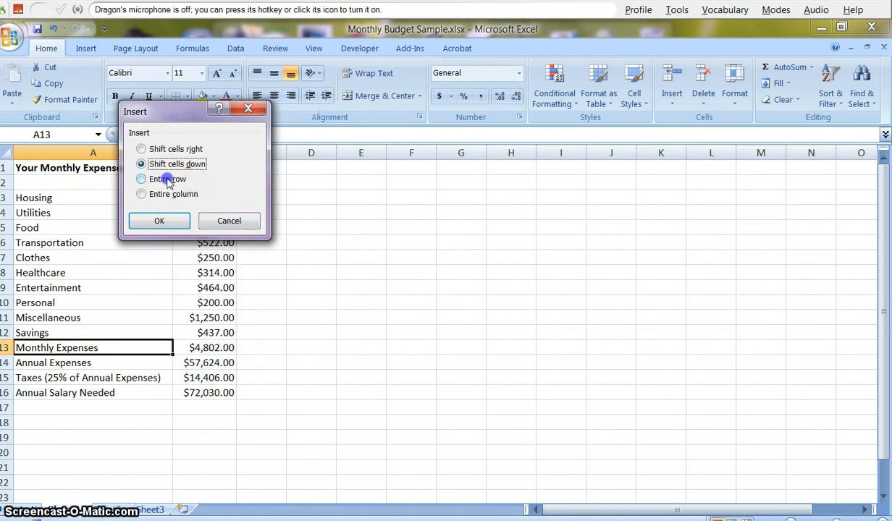
{"action": "left_click", "coordinate": [160, 221]}
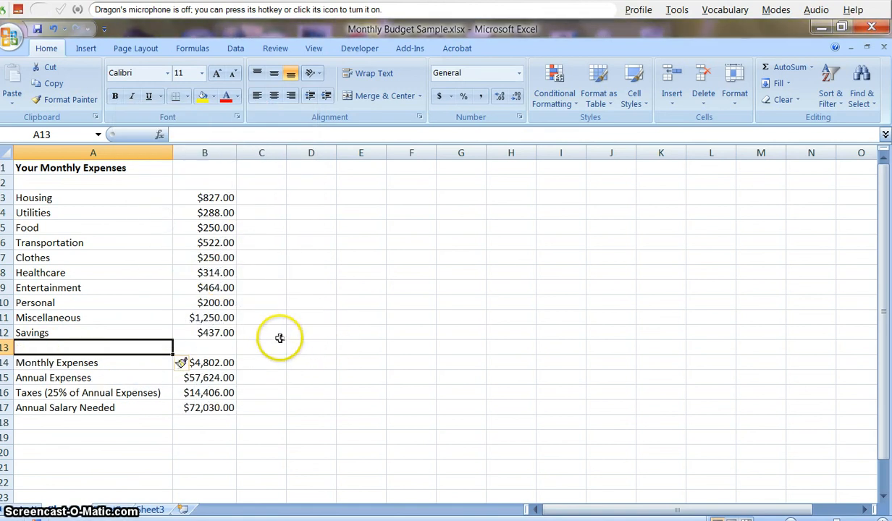
{"action": "left_click", "coordinate": [280, 336]}
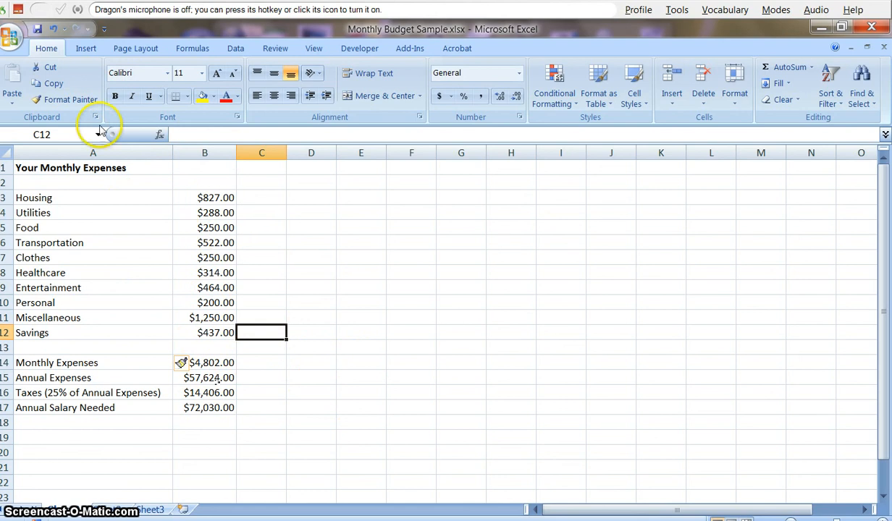
{"action": "left_click", "coordinate": [10, 39]}
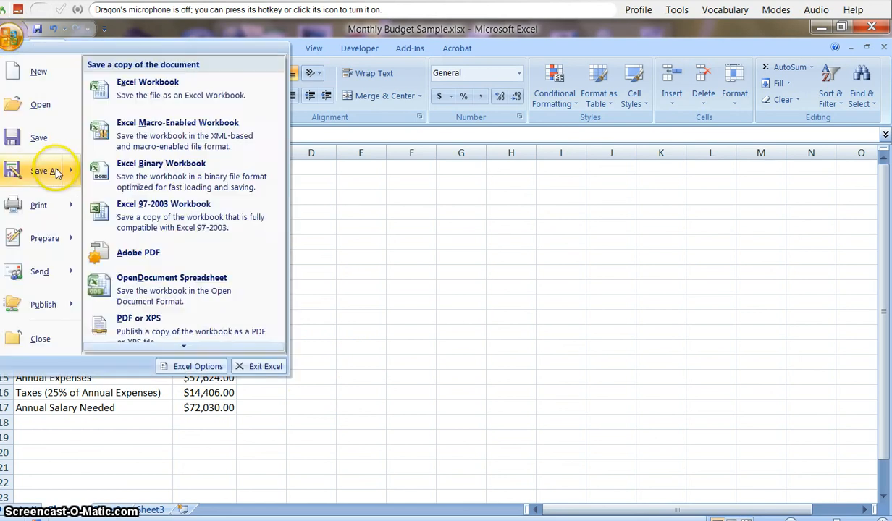
{"action": "left_click", "coordinate": [43, 170]}
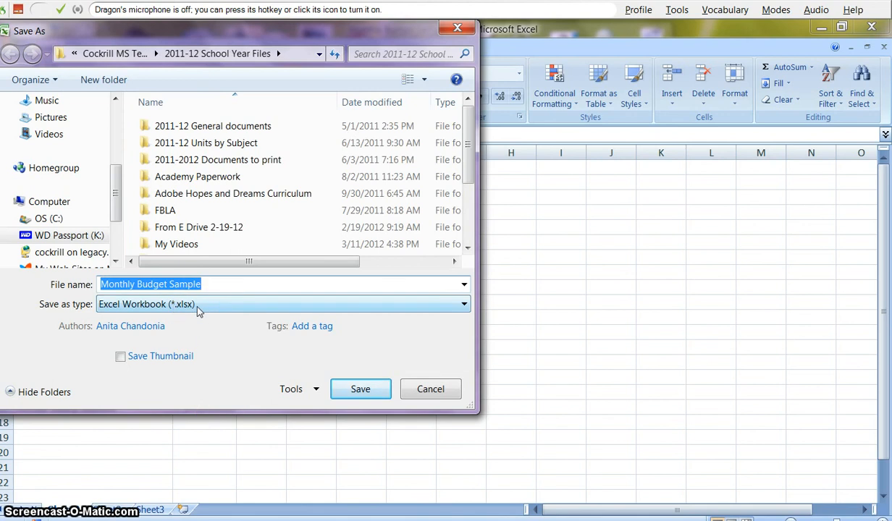
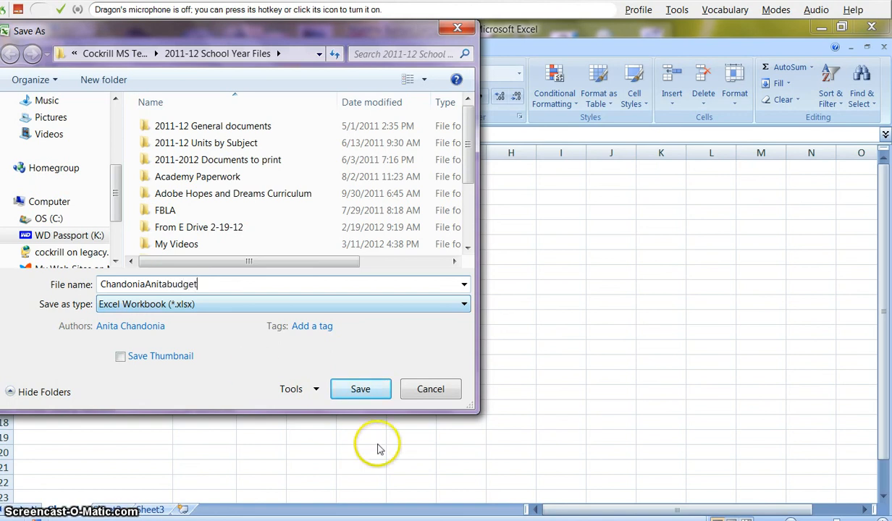
{"action": "left_click", "coordinate": [440, 393]}
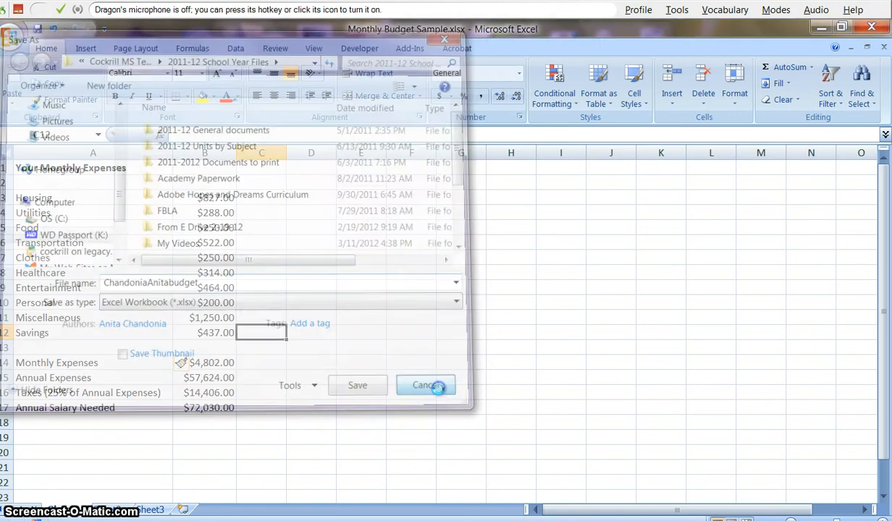